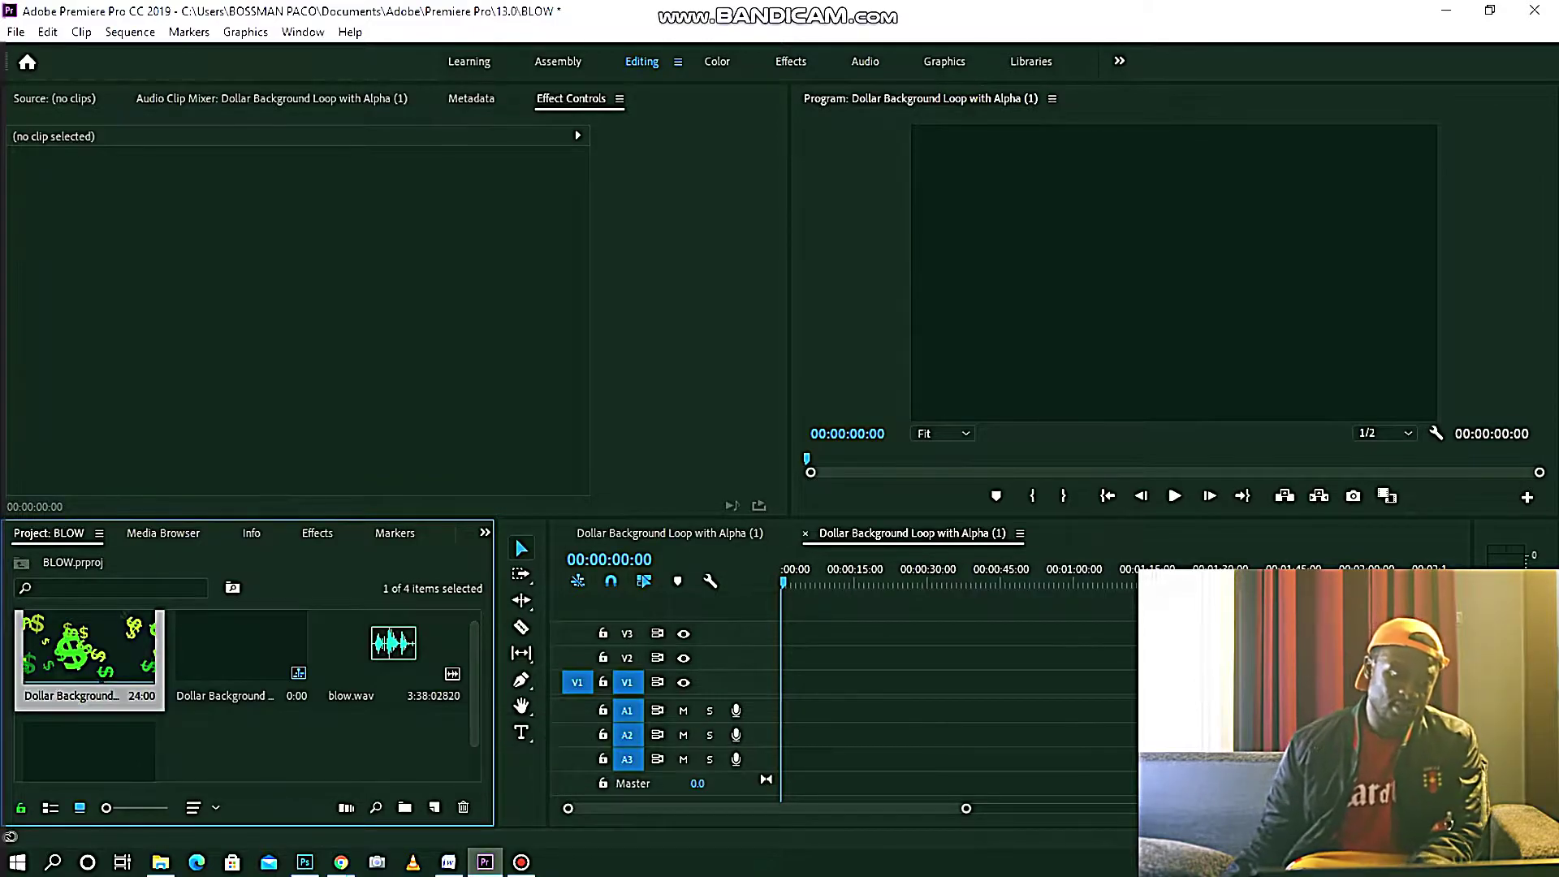
Create a new sequence from the 24-second dollar background clip and briefly play it back
{"action": "scroll", "coordinate": [244, 712], "scroll_direction": "down", "scroll_amount": 1}
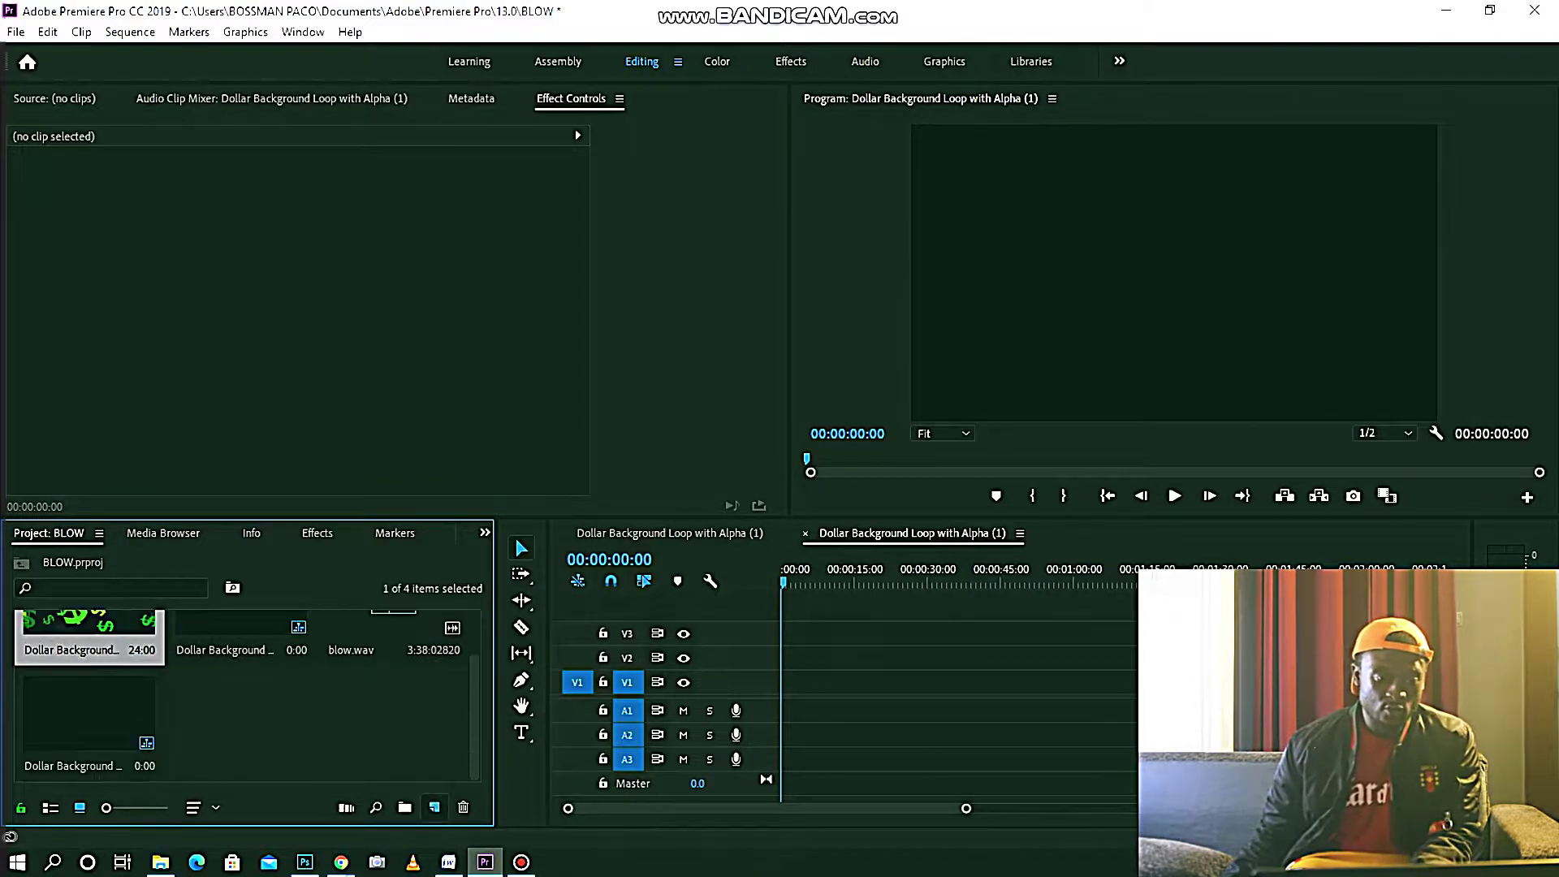
{"action": "left_click_drag", "start_coordinate": [89, 633], "coordinate": [434, 807]}
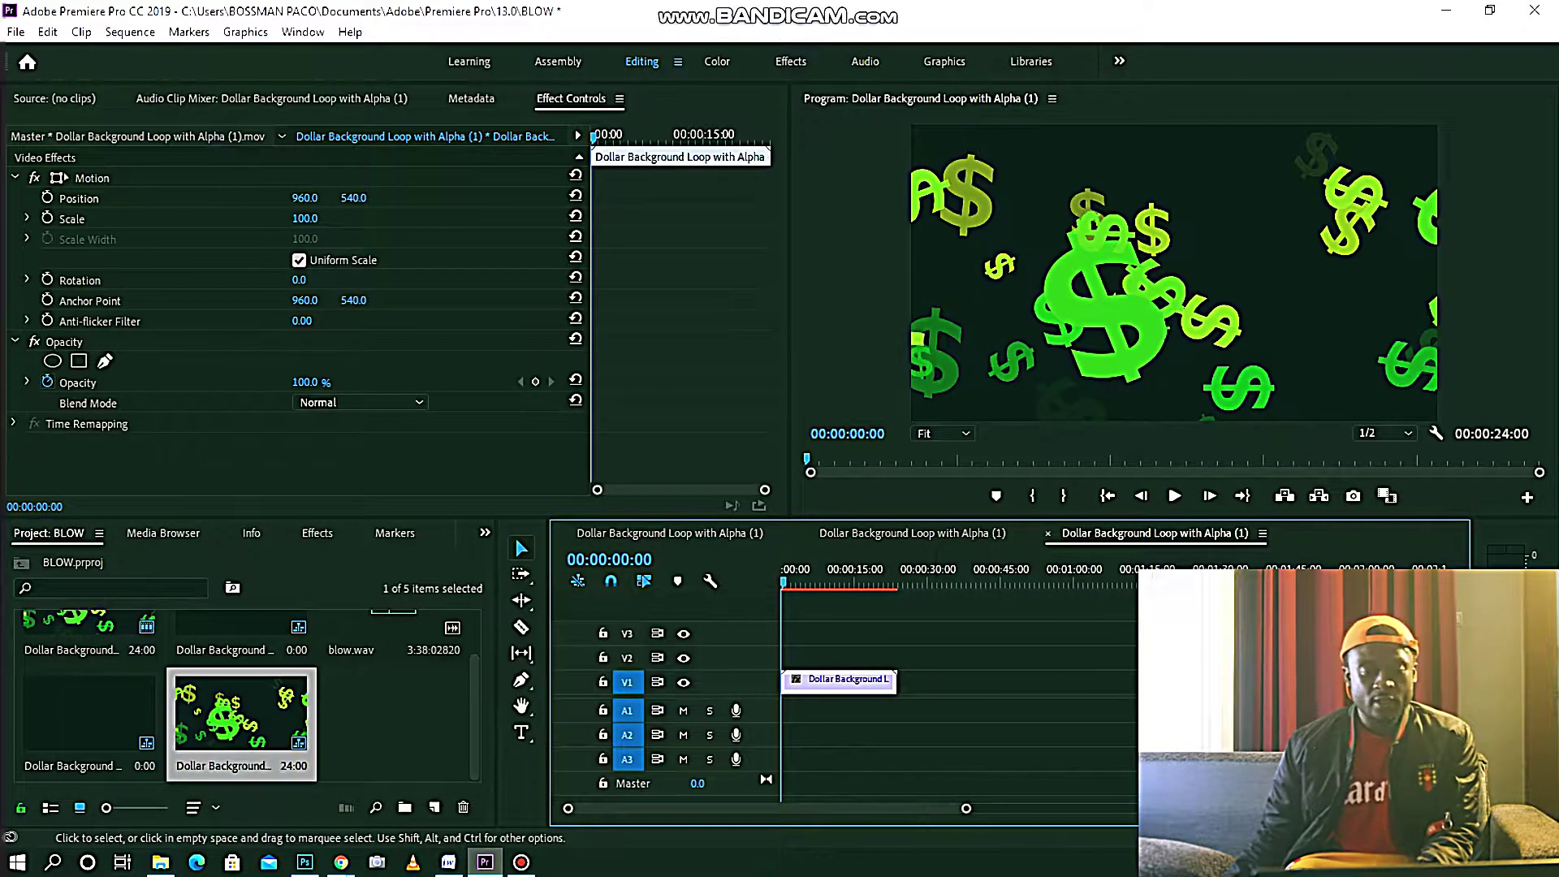
{"action": "key", "text": "="}
{"action": "key", "text": "="}
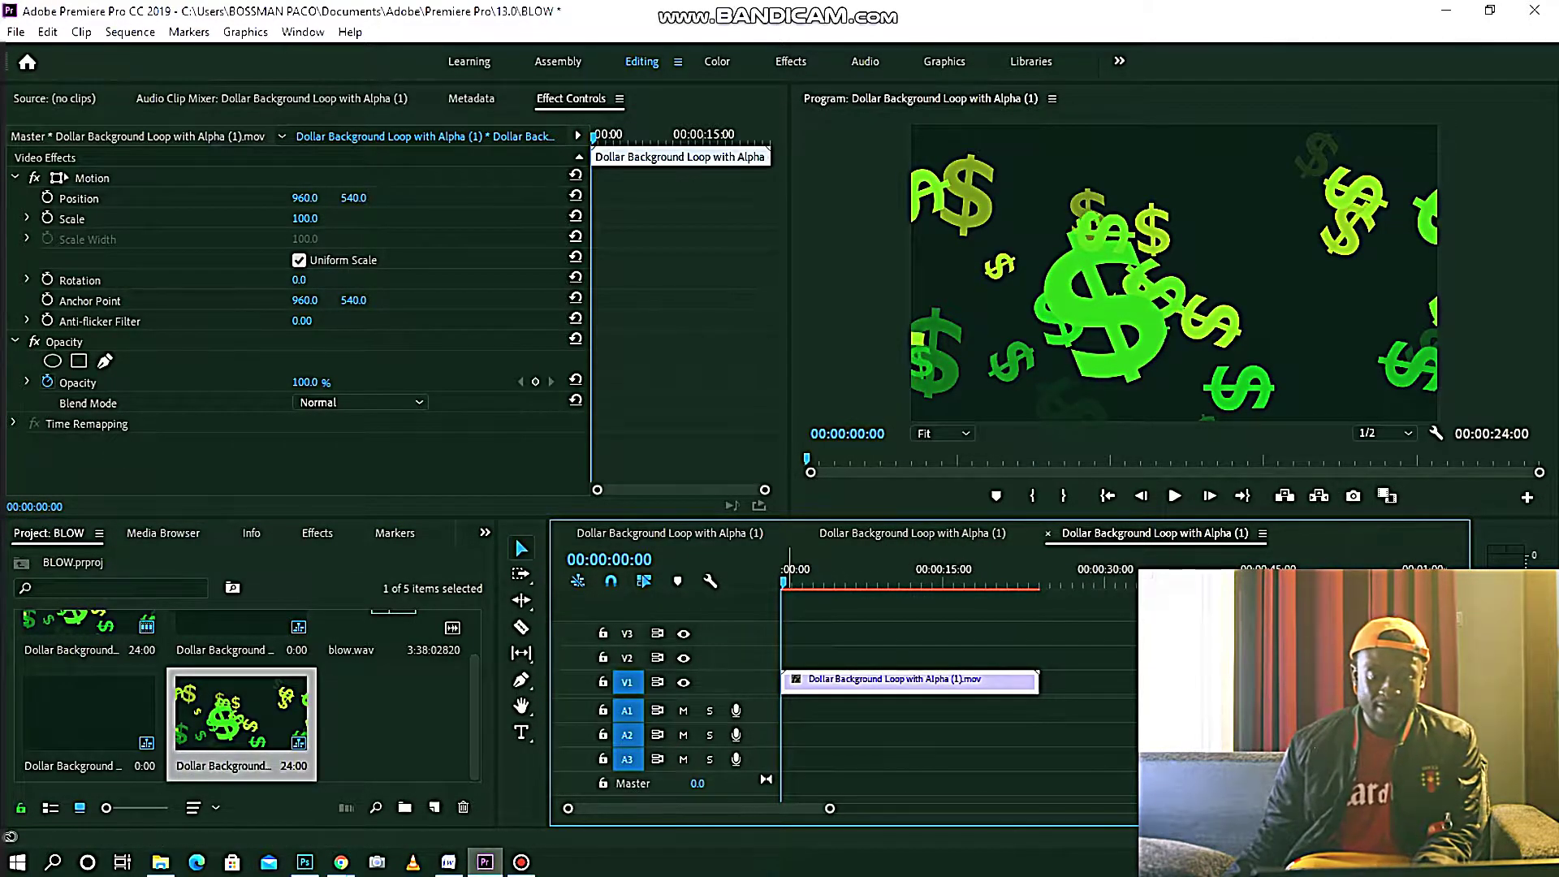
{"action": "key", "text": "space"}
{"action": "key", "text": "space"}
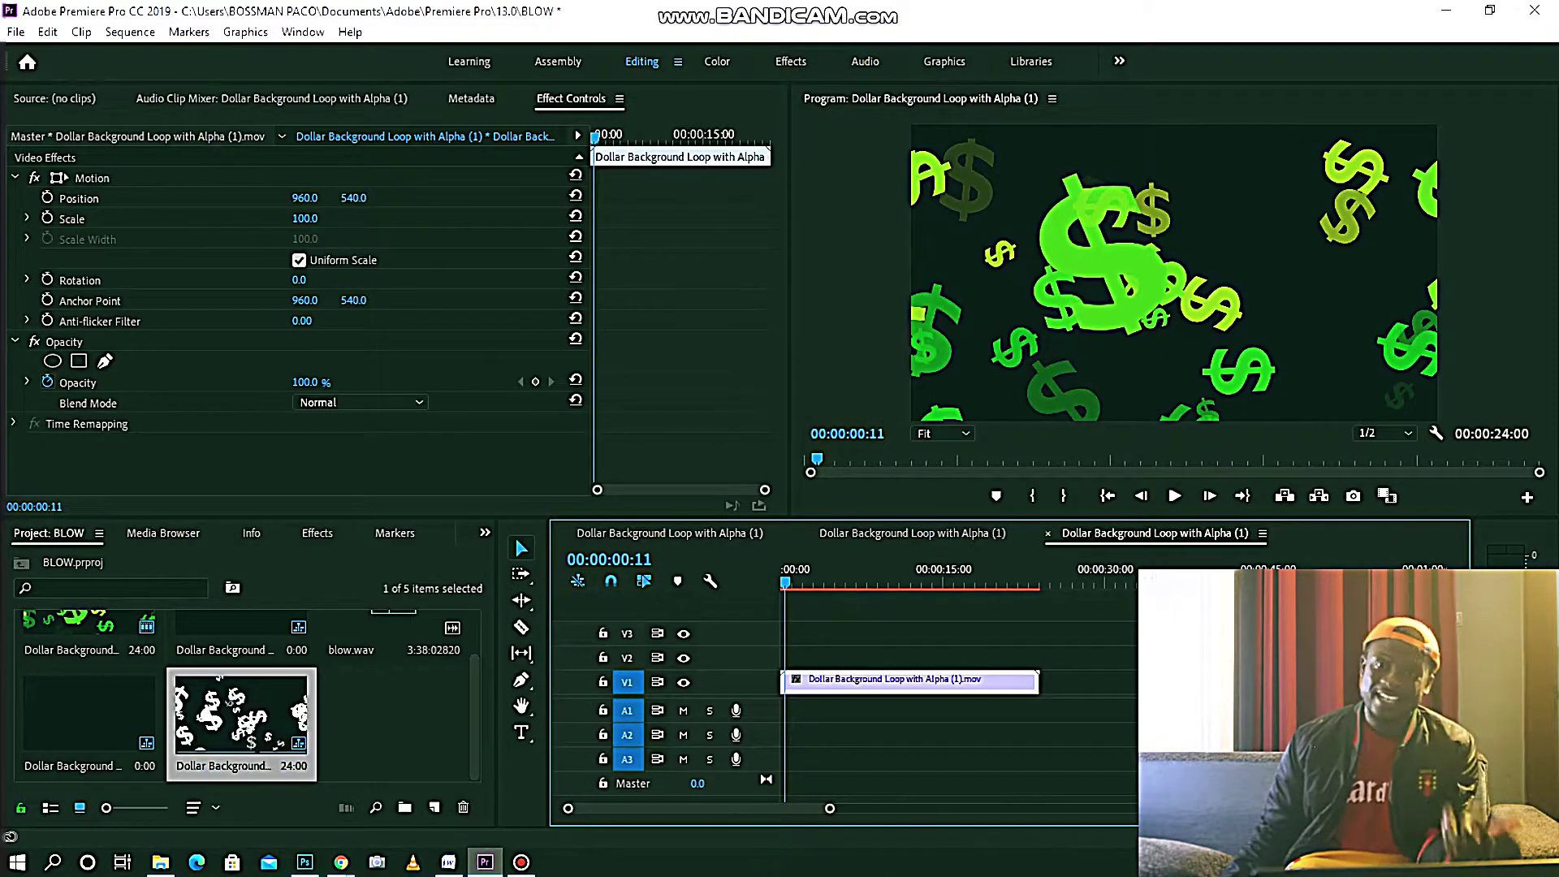
Open the dollar background clip in the Source monitor and mark its In point at 00:00:05:04
{"action": "double_click", "coordinate": [93, 629]}
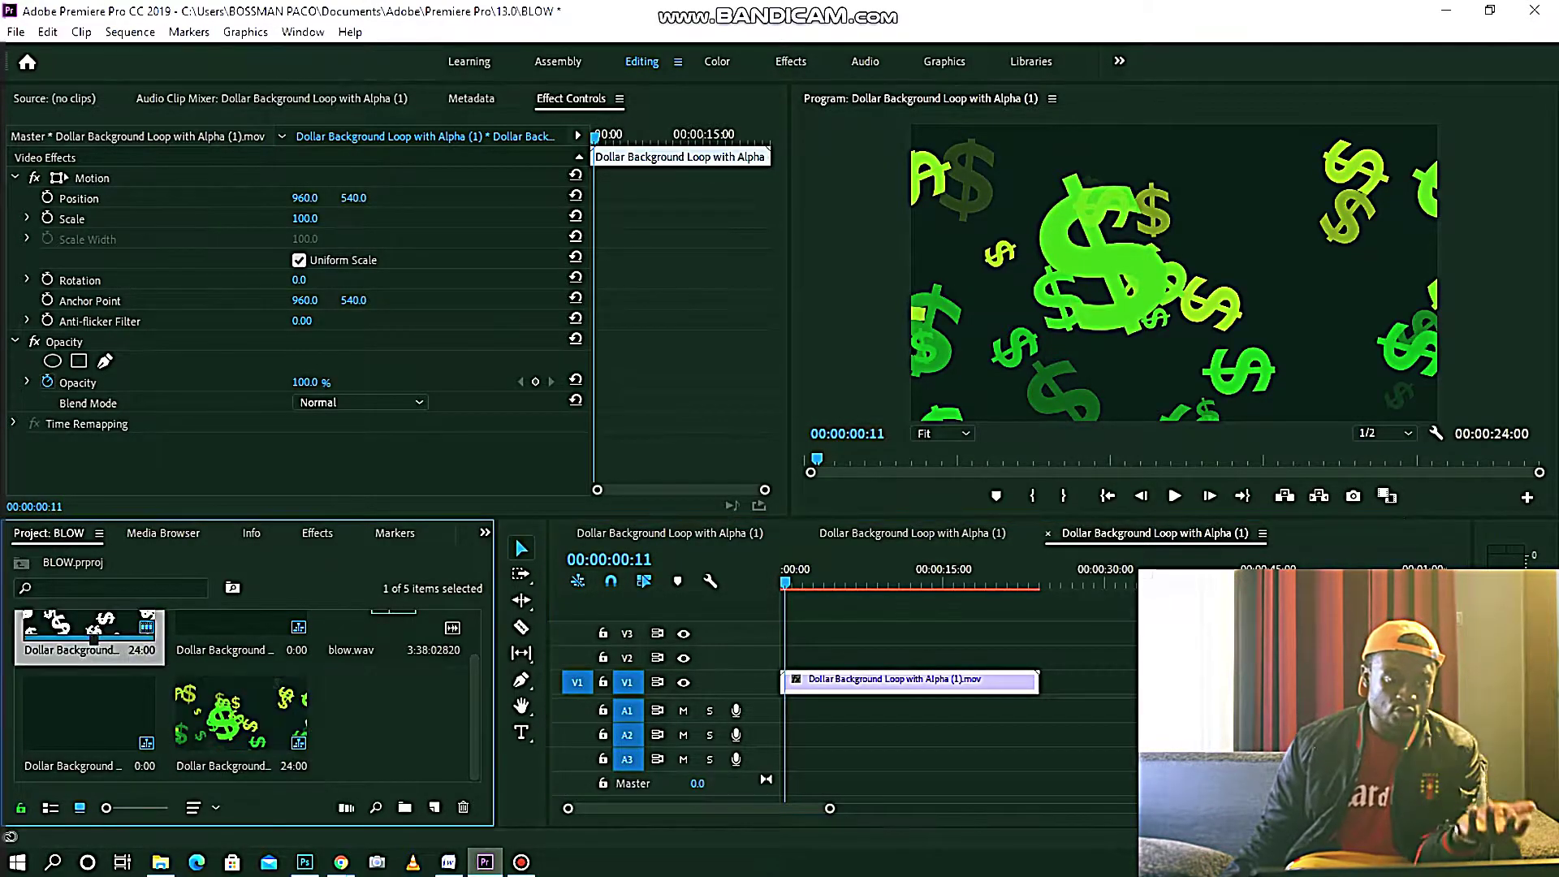
{"action": "left_click_drag", "start_coordinate": [416, 458], "coordinate": [89, 459]}
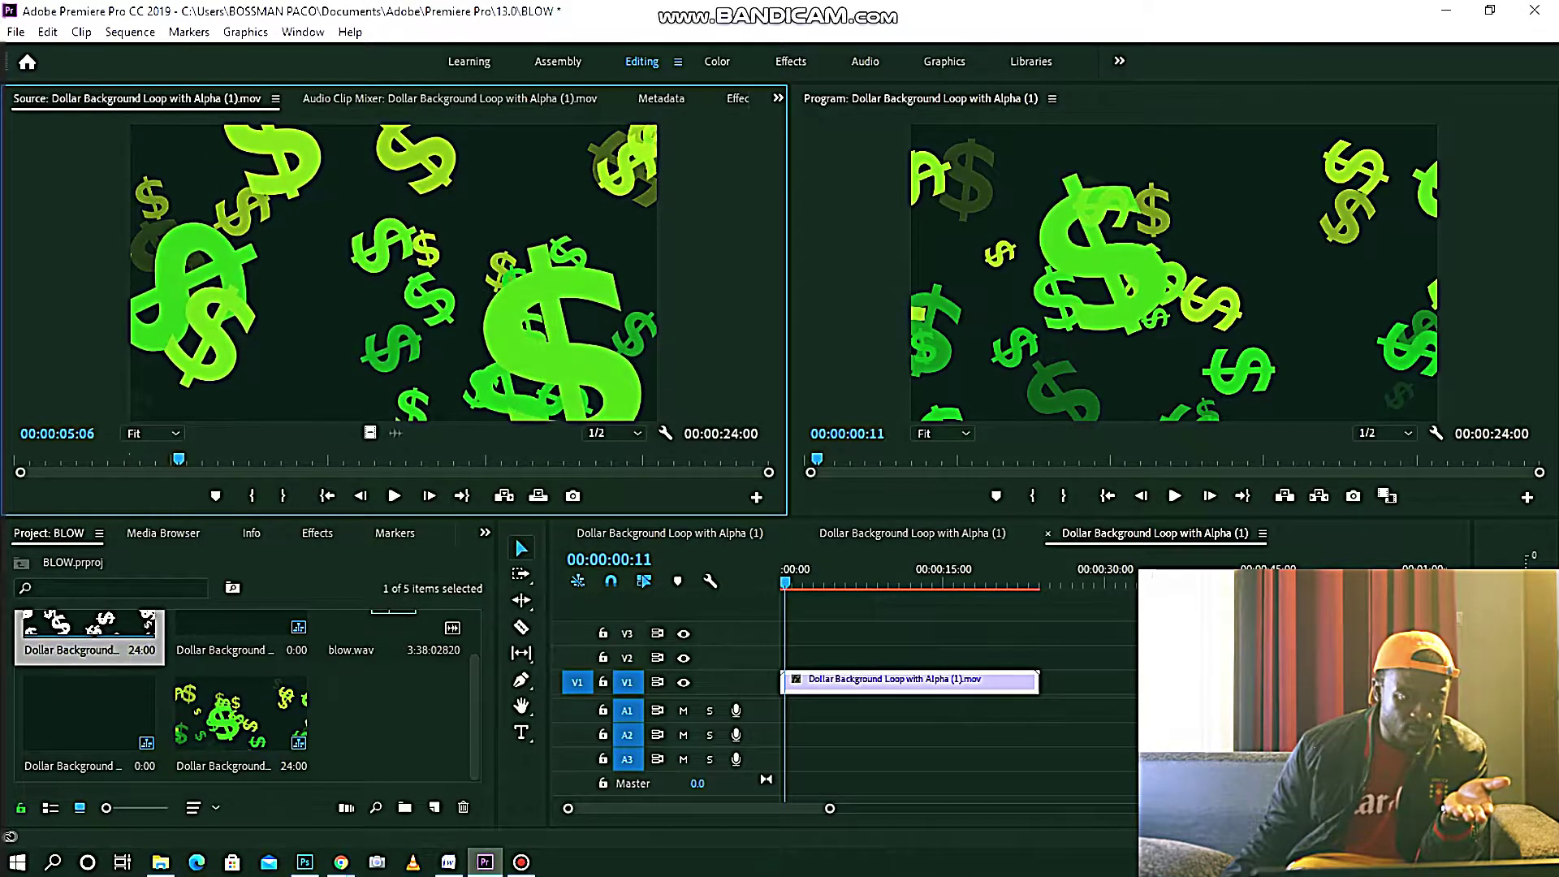
{"action": "key", "text": "Right"}
{"action": "key", "text": "Right"}
{"action": "key", "text": "Left"}
{"action": "key", "text": "Left"}
{"action": "key", "text": "Left"}
{"action": "key", "text": "Left"}
{"action": "key", "text": "Left"}
{"action": "key", "text": "Left"}
{"action": "key", "text": "Left"}
{"action": "key", "text": "Left"}
{"action": "key", "text": "Left"}
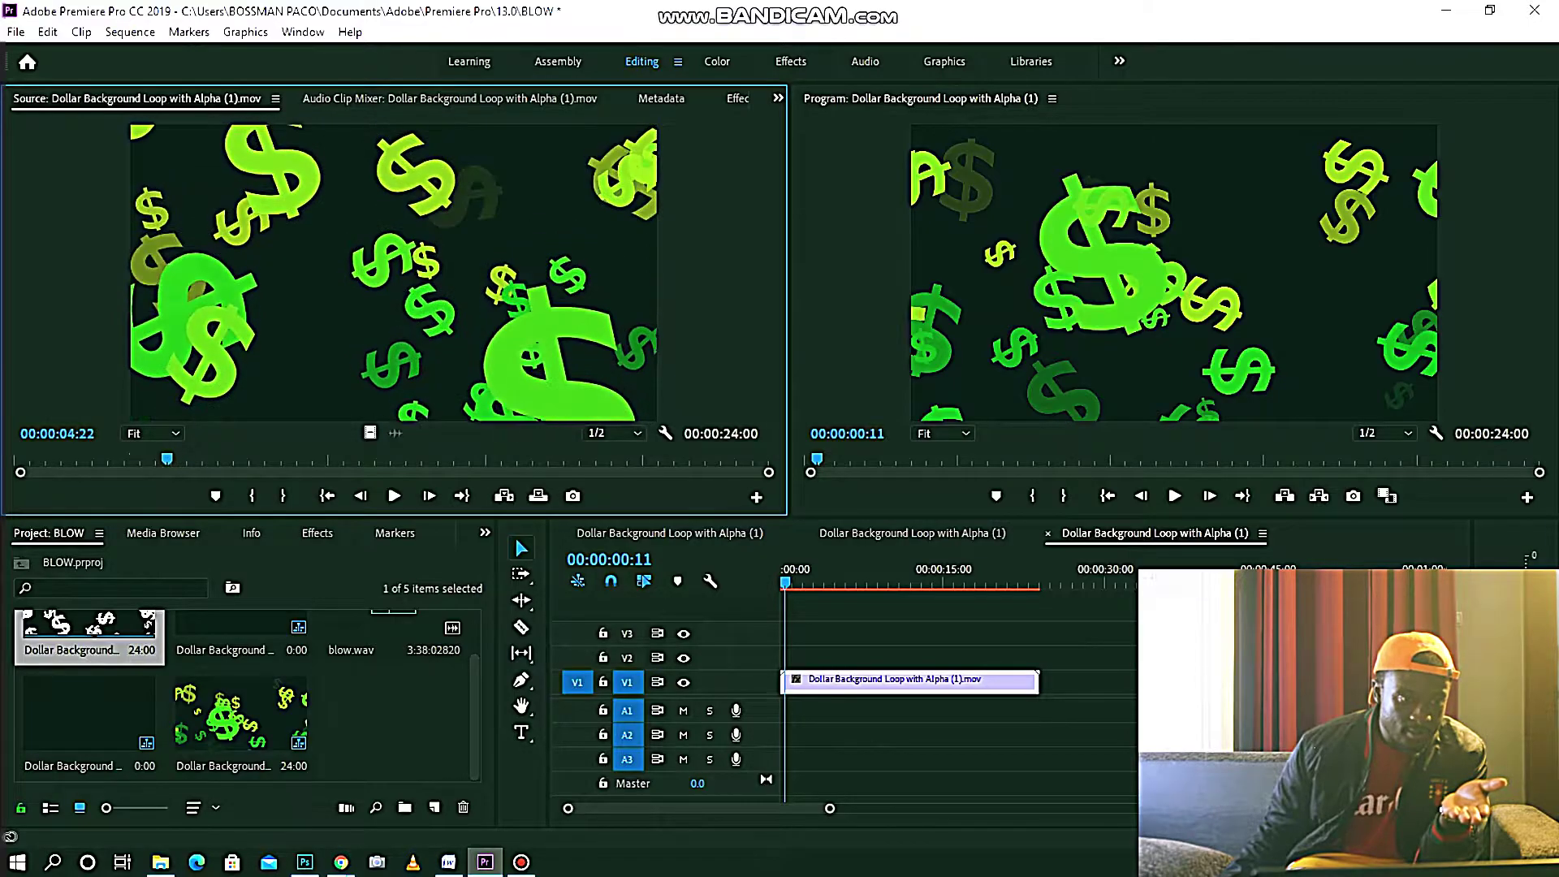
{"action": "key", "text": "Right"}
{"action": "key", "text": "Right"}
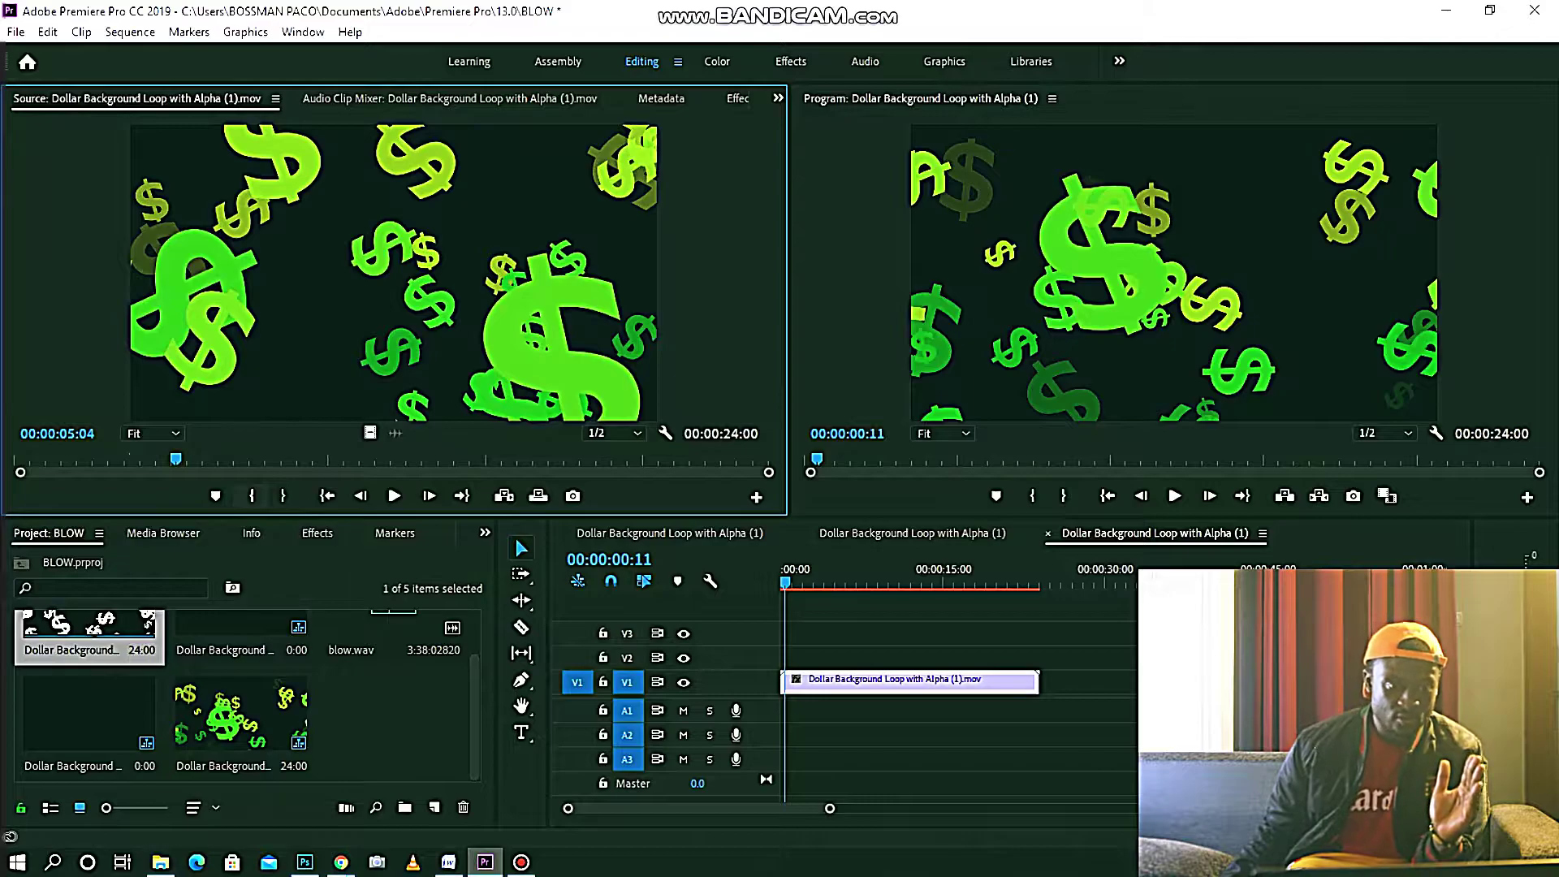
{"action": "key", "text": "i"}
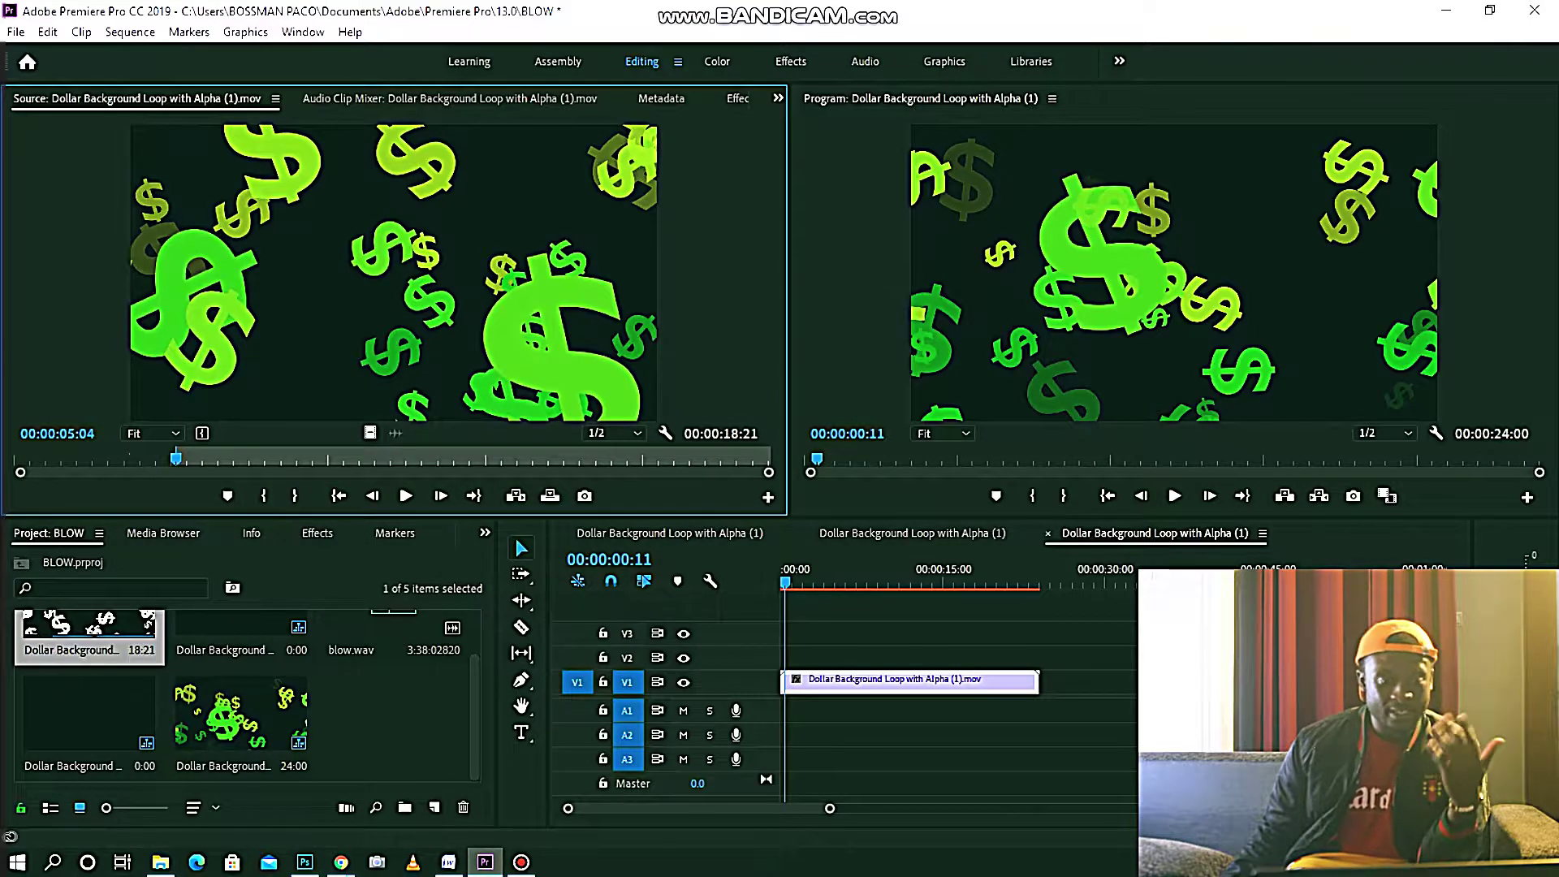
Delete the full-length dollar background clip from track V1 of the sequence
{"action": "left_click_drag", "start_coordinate": [1106, 735], "coordinate": [978, 670]}
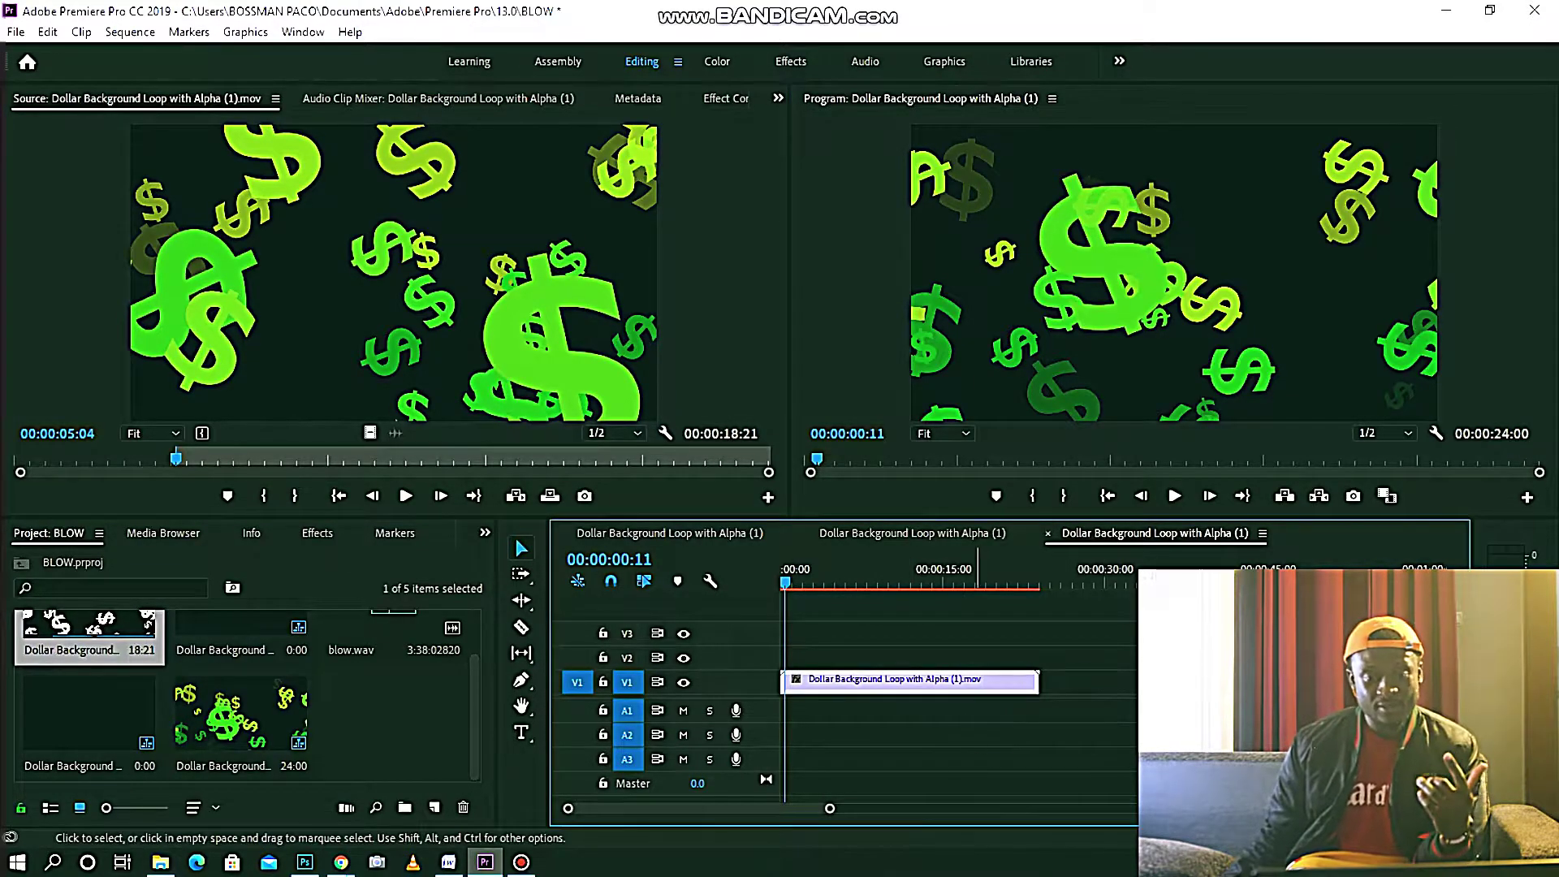
{"action": "key", "text": "Delete"}
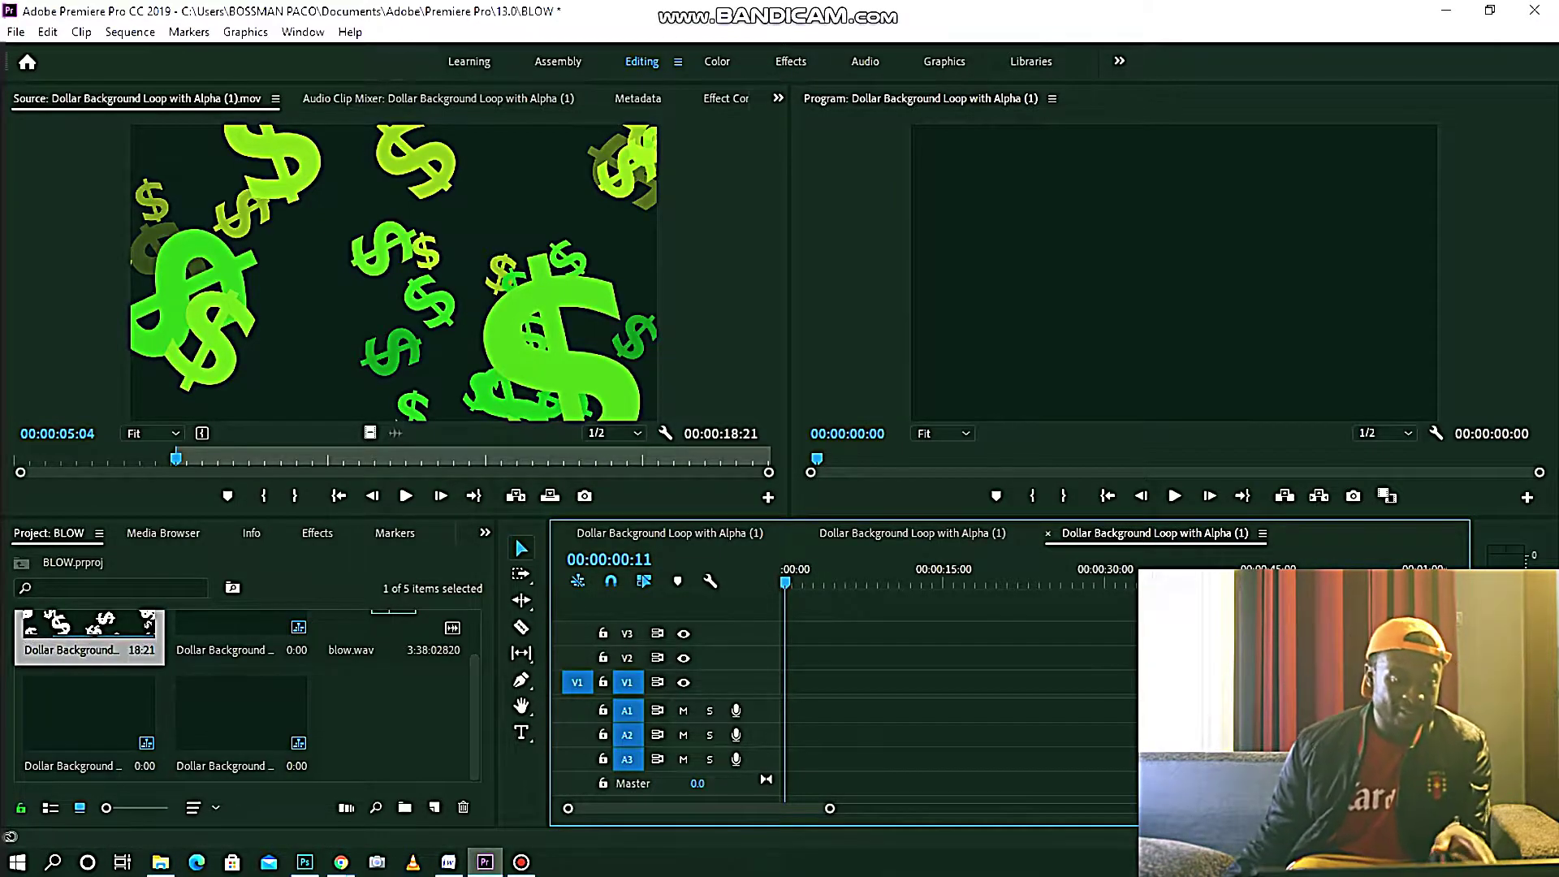
Mark the dollar background clip's Out point at 00:00:06:05 in the Source monitor
{"action": "left_click_drag", "start_coordinate": [175, 459], "coordinate": [184, 459]}
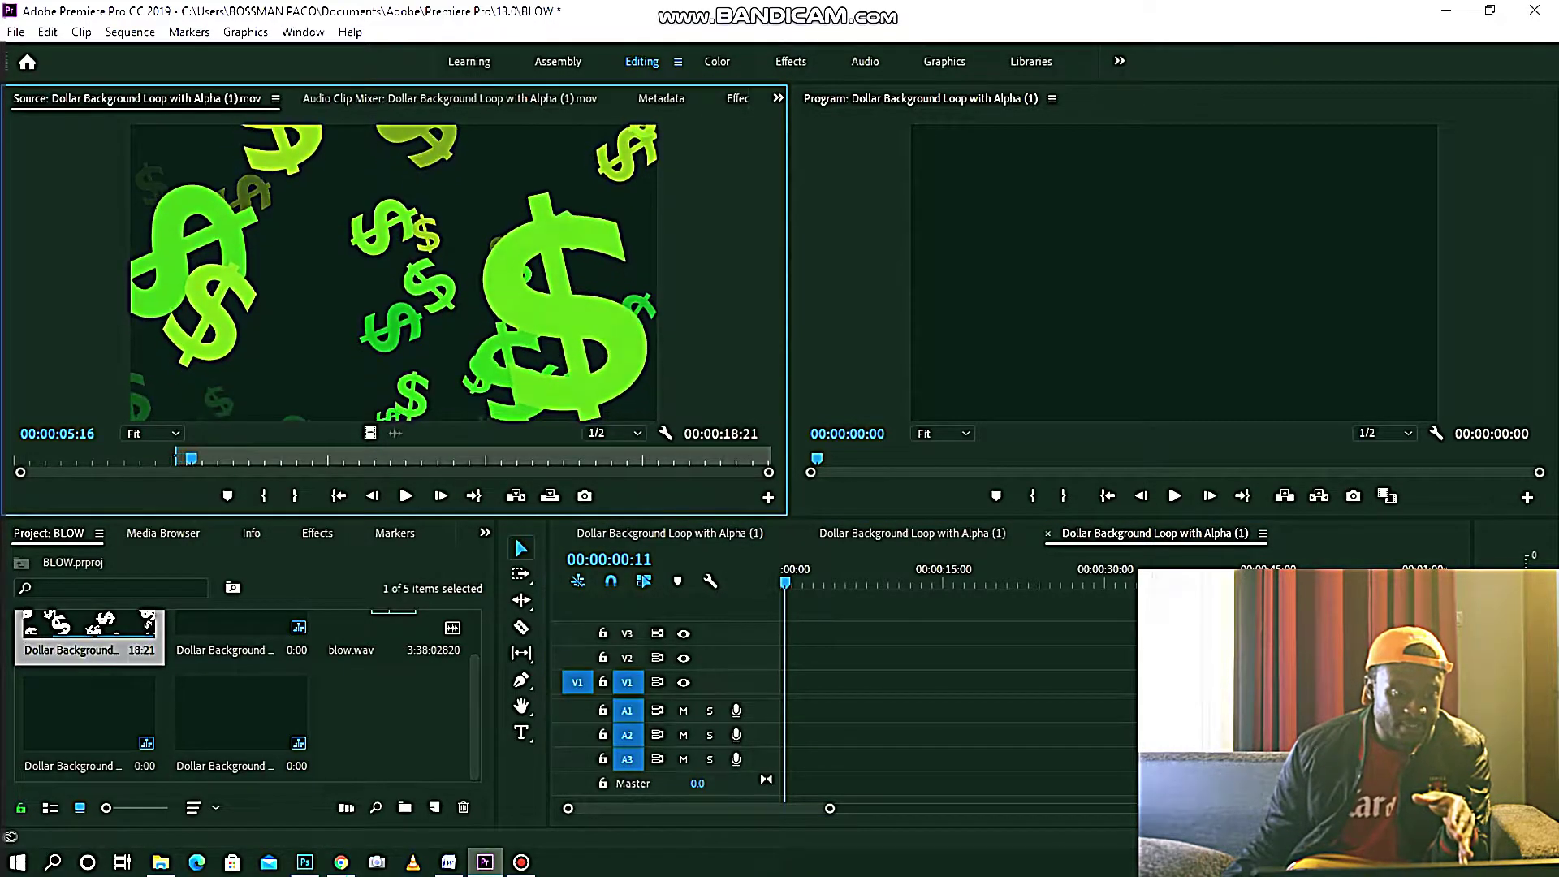
{"action": "key", "text": "Left"}
{"action": "key", "text": "Left"}
{"action": "key", "text": "Left"}
{"action": "key", "text": "Left"}
{"action": "key", "text": "Left"}
{"action": "key", "text": "Left"}
{"action": "key", "text": "Left"}
{"action": "key", "text": "Left"}
{"action": "key", "text": "Left"}
{"action": "key", "text": "Left"}
{"action": "key", "text": "Left"}
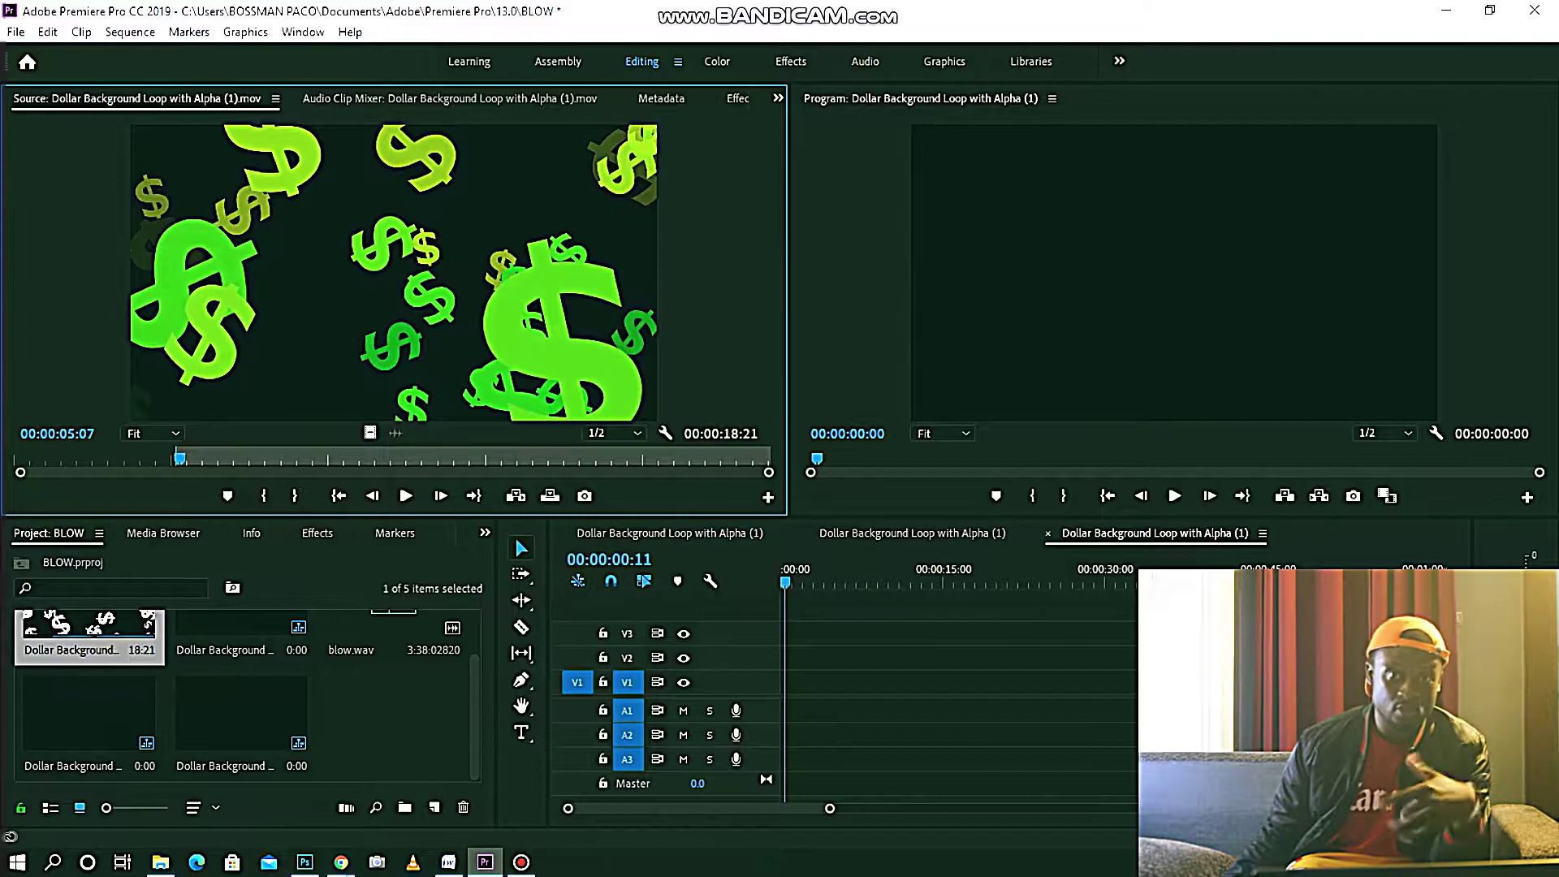
{"action": "key", "text": "Right"}
{"action": "key", "text": "Right"}
{"action": "key", "text": "Right"}
{"action": "key", "text": "Right"}
{"action": "key", "text": "Right"}
{"action": "key", "text": "Right"}
{"action": "key", "text": "Right"}
{"action": "key", "text": "Right"}
{"action": "key", "text": "Right"}
{"action": "key", "text": "Right"}
{"action": "key", "text": "Right"}
{"action": "key", "text": "Right"}
{"action": "key", "text": "Right"}
{"action": "key", "text": "Right"}
{"action": "key", "text": "Right"}
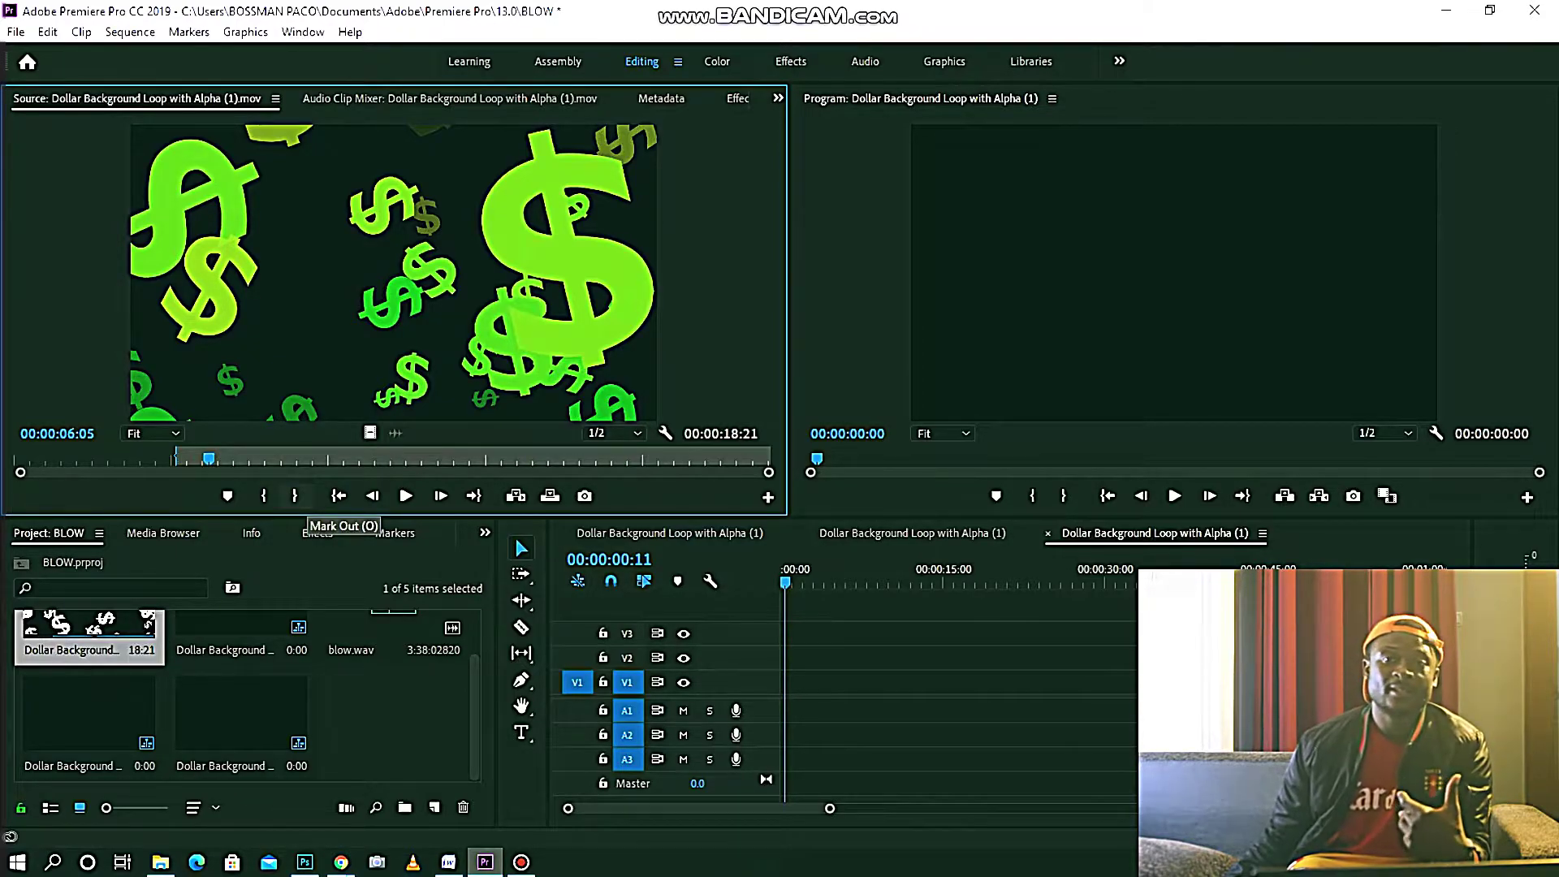
{"action": "left_click", "coordinate": [294, 495]}
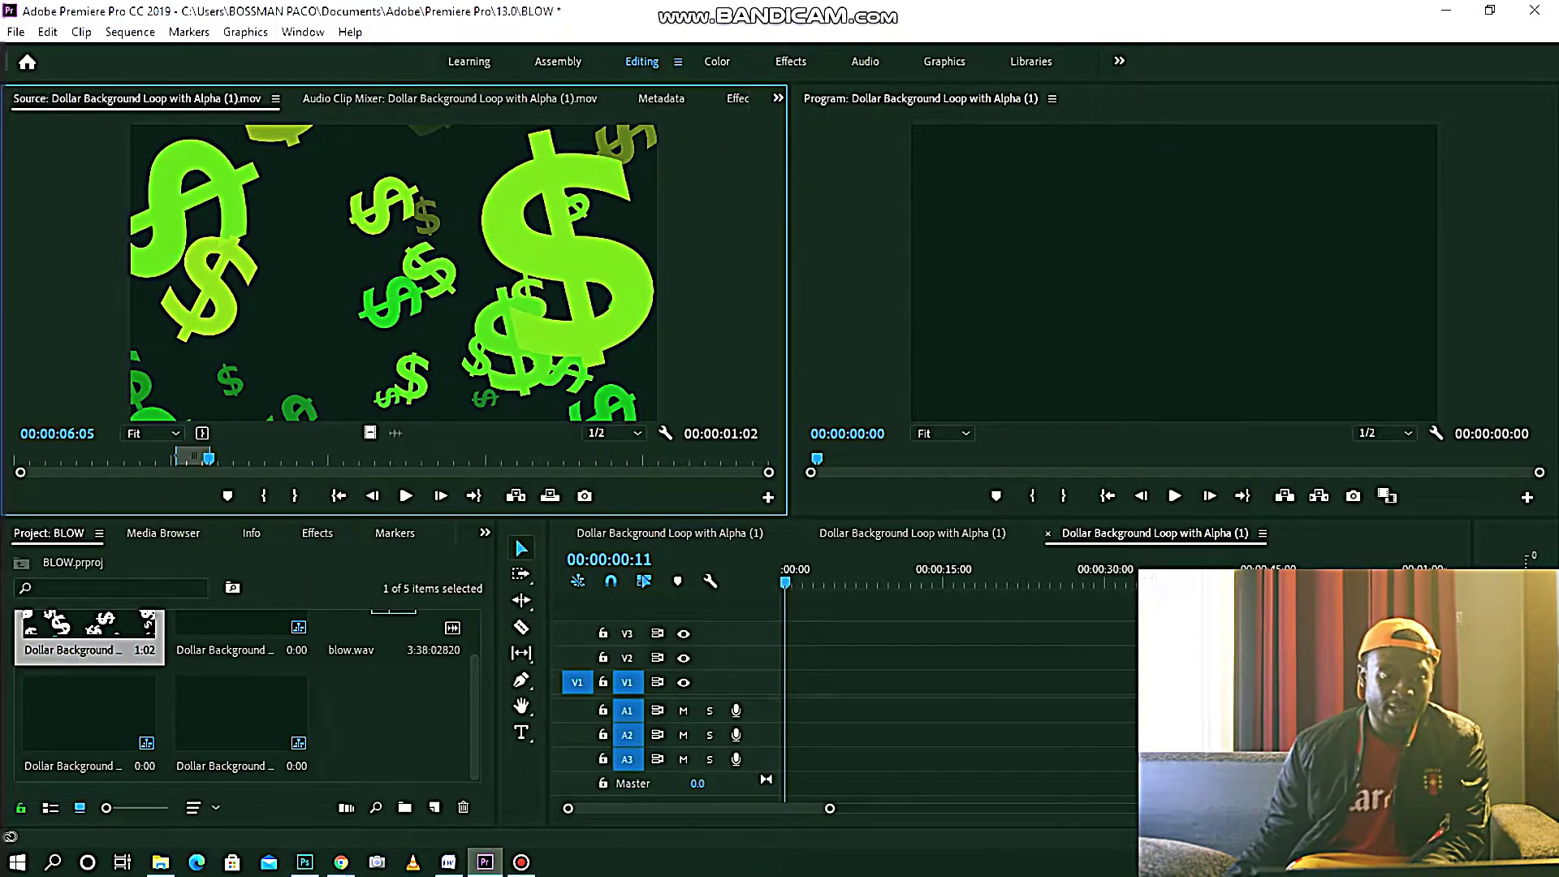
Place the marked dollar background segment at the start of track V1 and return the playhead to 00:00:00:00
{"action": "left_click_drag", "start_coordinate": [393, 272], "coordinate": [797, 681]}
{"action": "key", "text": "equal"}
{"action": "key", "text": "equal"}
{"action": "key", "text": "Home"}
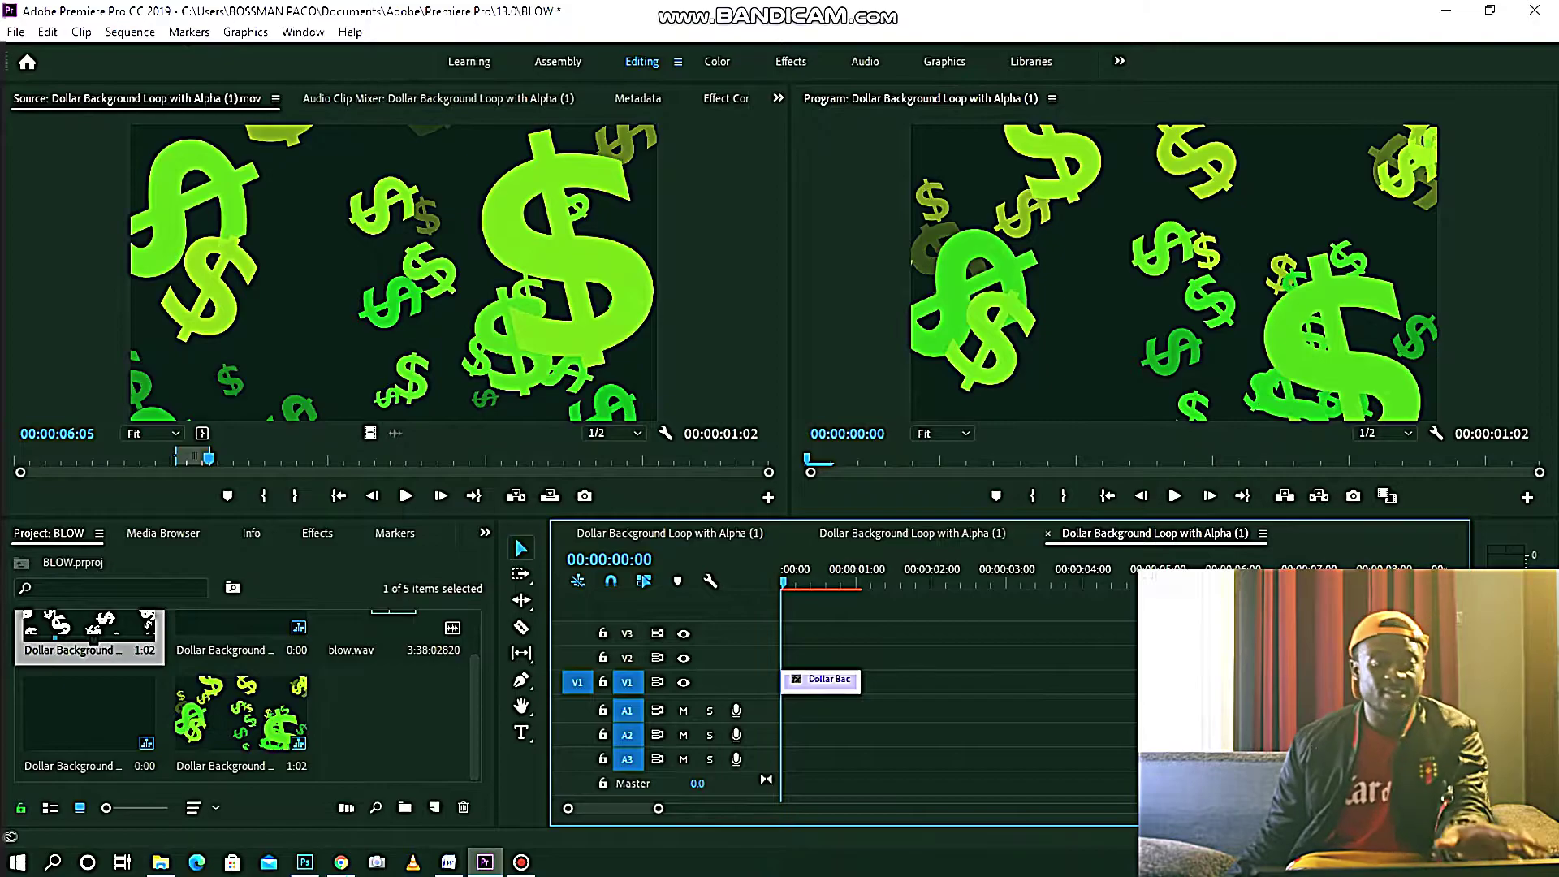
{"action": "left_click", "coordinate": [94, 644]}
{"action": "scroll", "coordinate": [93, 644], "scroll_direction": "up", "scroll_amount": 1}
{"action": "left_click_drag", "start_coordinate": [93, 644], "coordinate": [783, 680]}
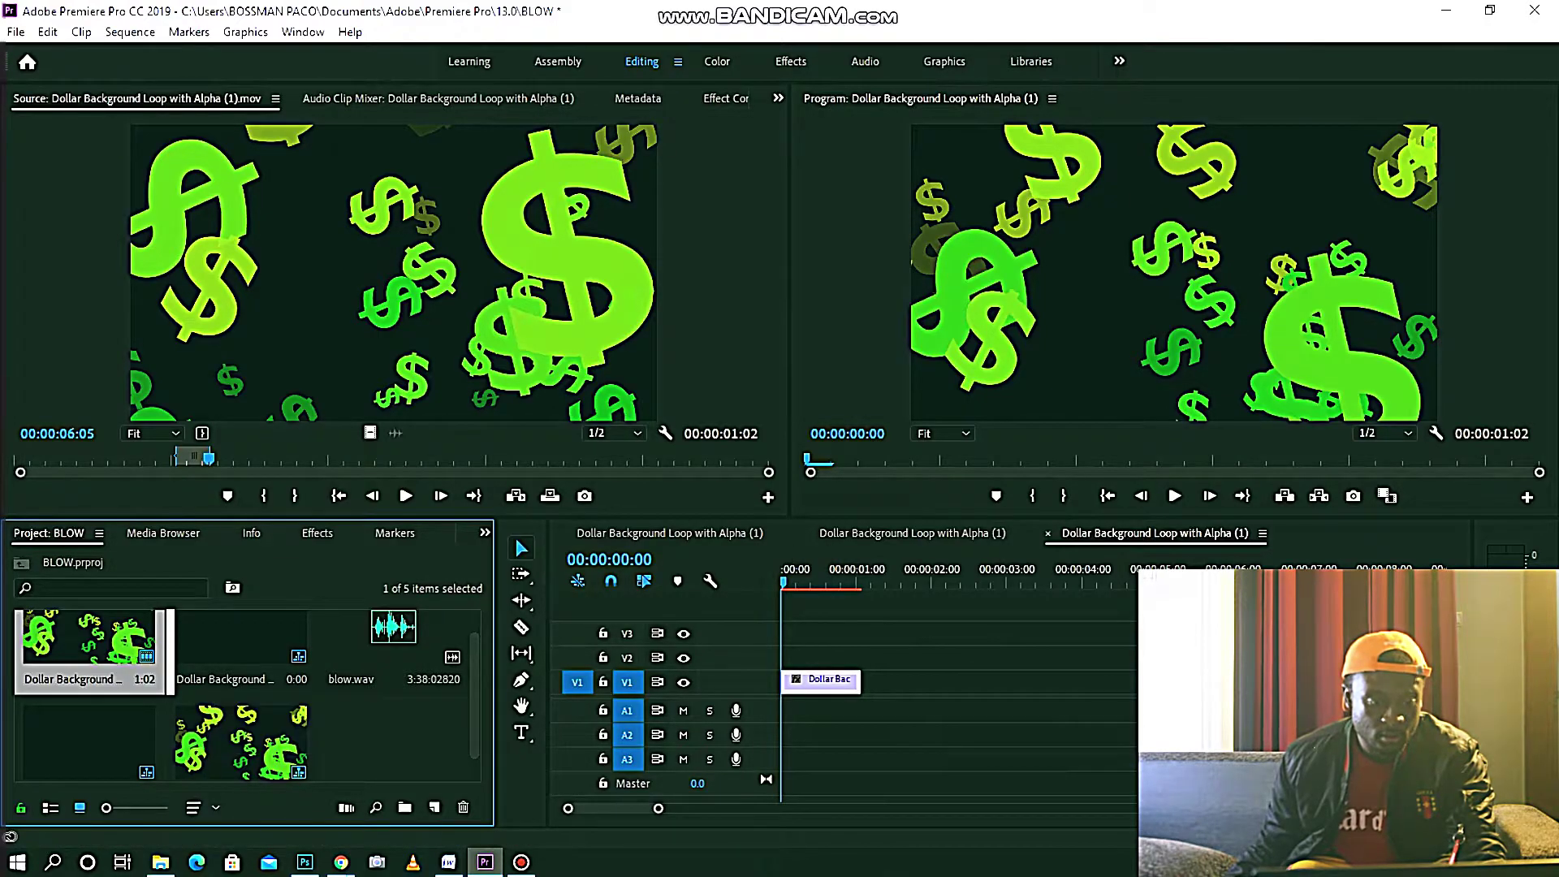
{"action": "scroll", "coordinate": [247, 698], "scroll_direction": "down", "scroll_amount": 2}
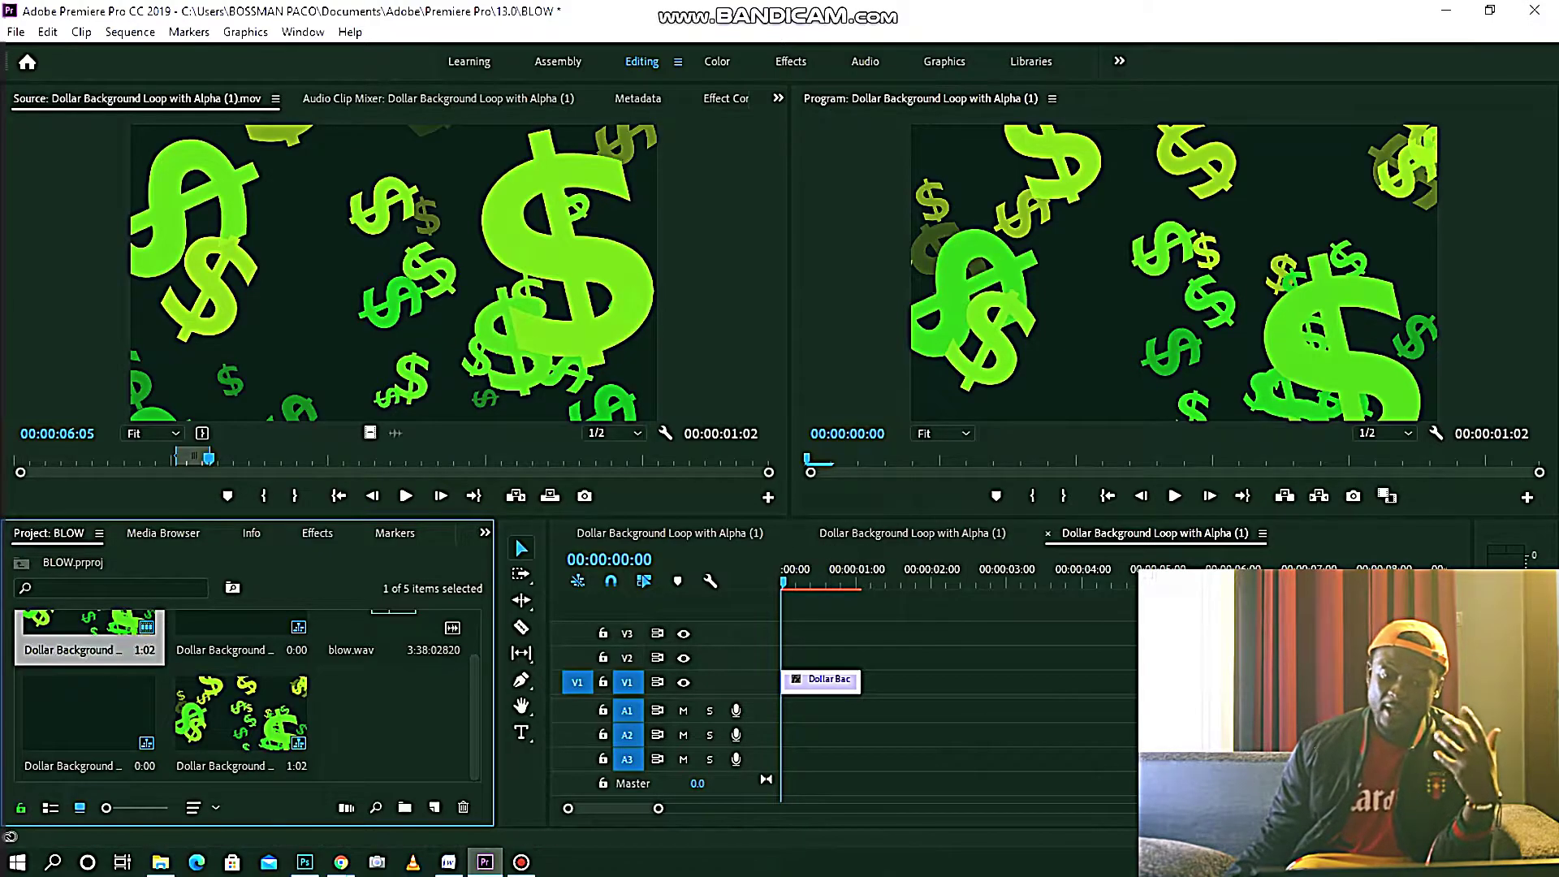
{"action": "key", "text": "ctrl+shift+a"}
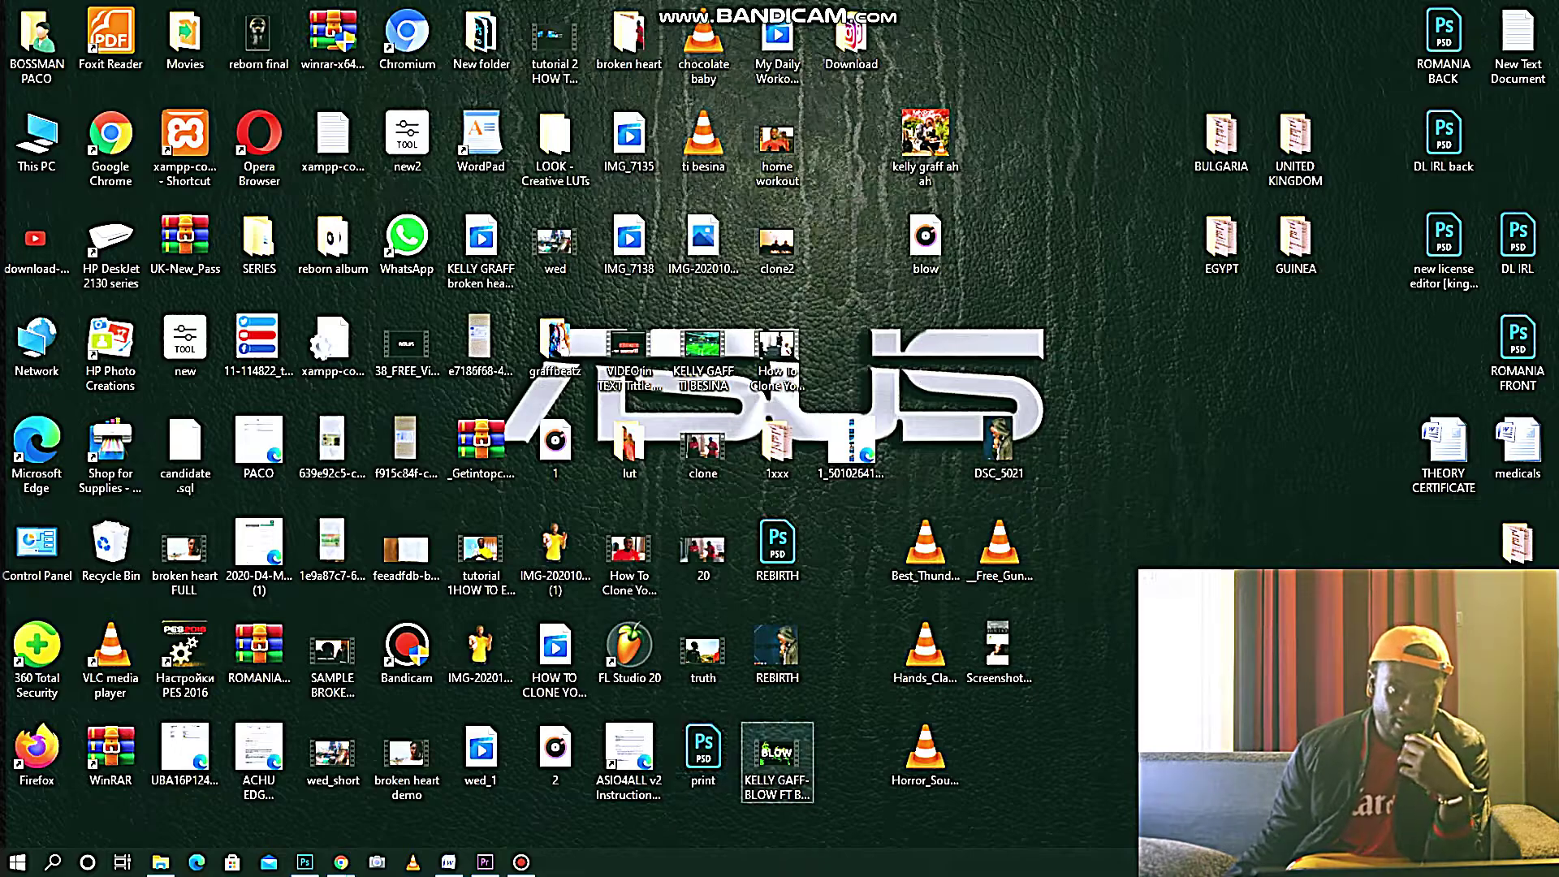
Import the desktop video How To Clone Your Self IN ADOBE PREMIERE Pro and mark its source range from 00:00:32:15 to 00:00:44:04
{"action": "mouse_move", "coordinate": [629, 560]}
{"action": "left_mouse_down"}
{"action": "mouse_move", "coordinate": [573, 799]}
{"action": "mouse_move", "coordinate": [484, 861]}
{"action": "mouse_move", "coordinate": [397, 731]}
{"action": "left_mouse_up"}
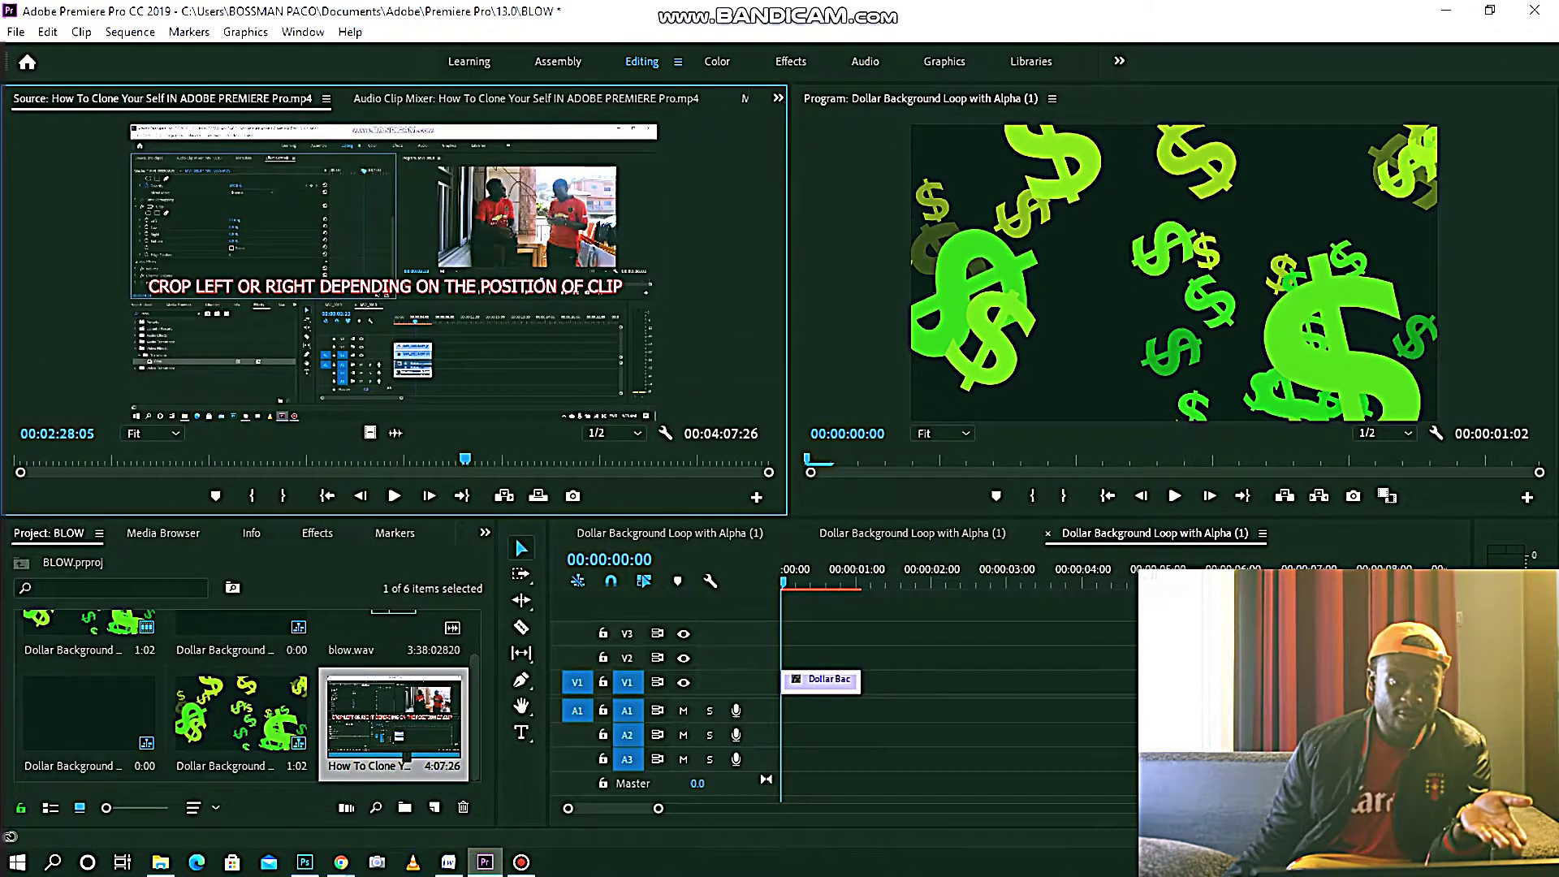
{"action": "left_click_drag", "start_coordinate": [465, 459], "coordinate": [112, 460]}
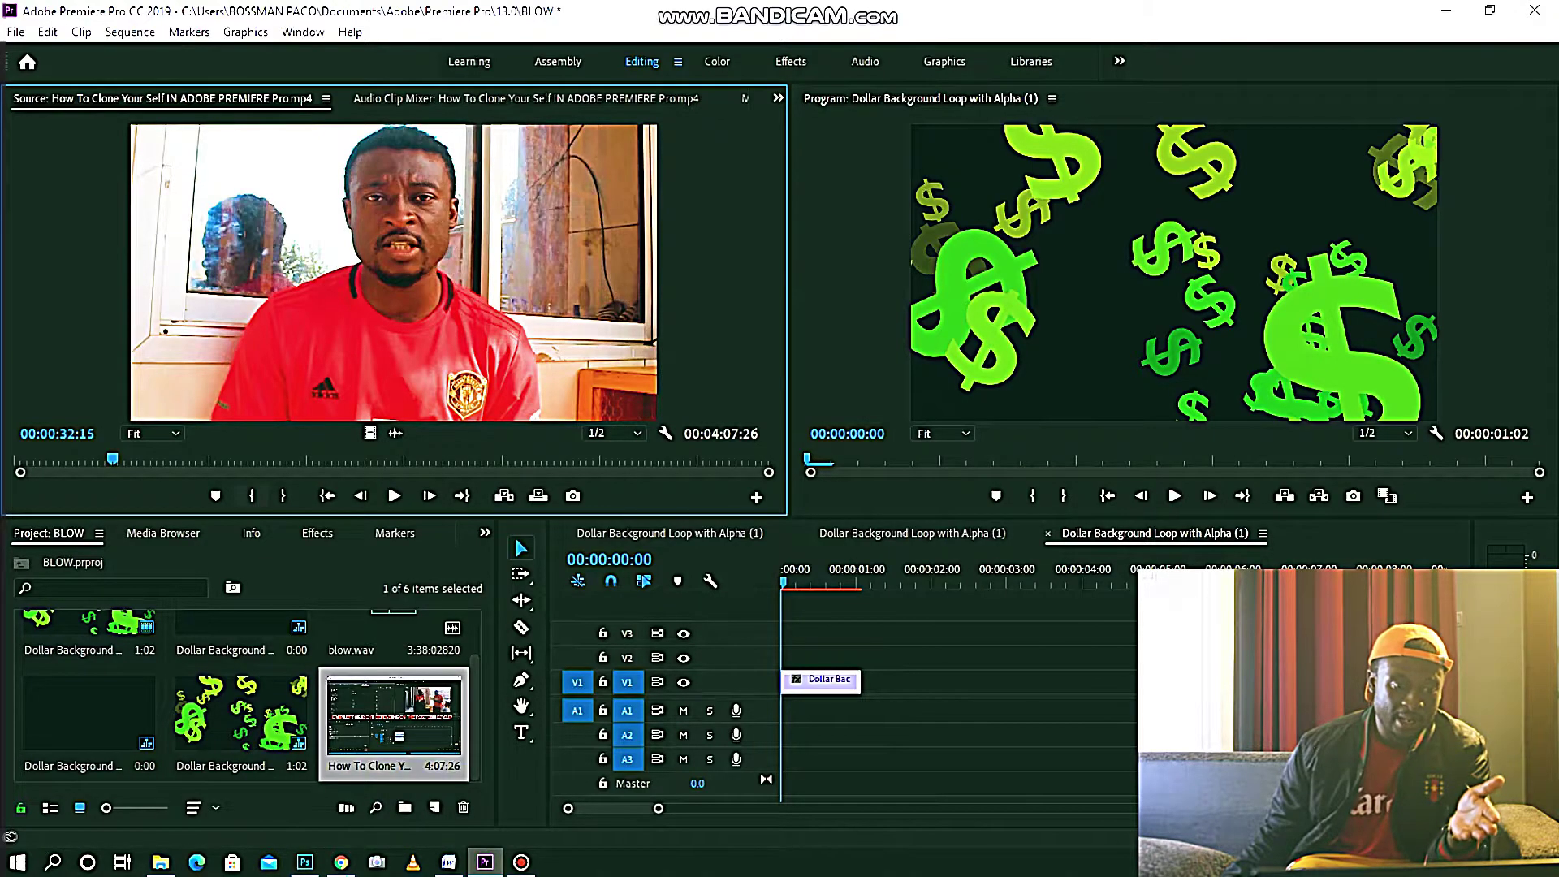
{"action": "left_click", "coordinate": [250, 496]}
{"action": "left_click_drag", "start_coordinate": [112, 459], "coordinate": [148, 459]}
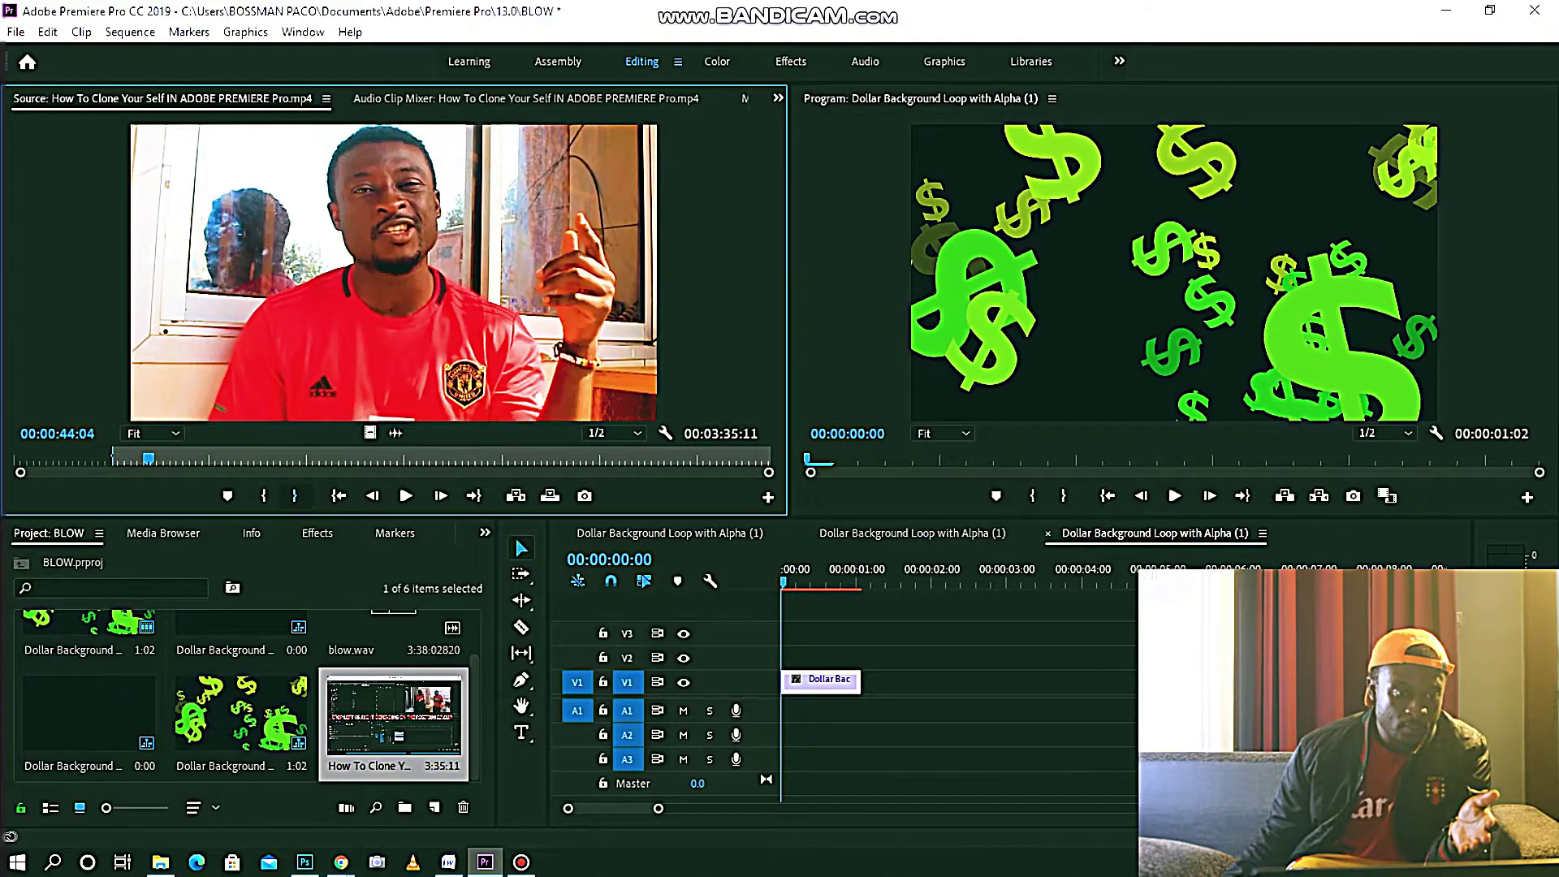
{"action": "left_click", "coordinate": [295, 495]}
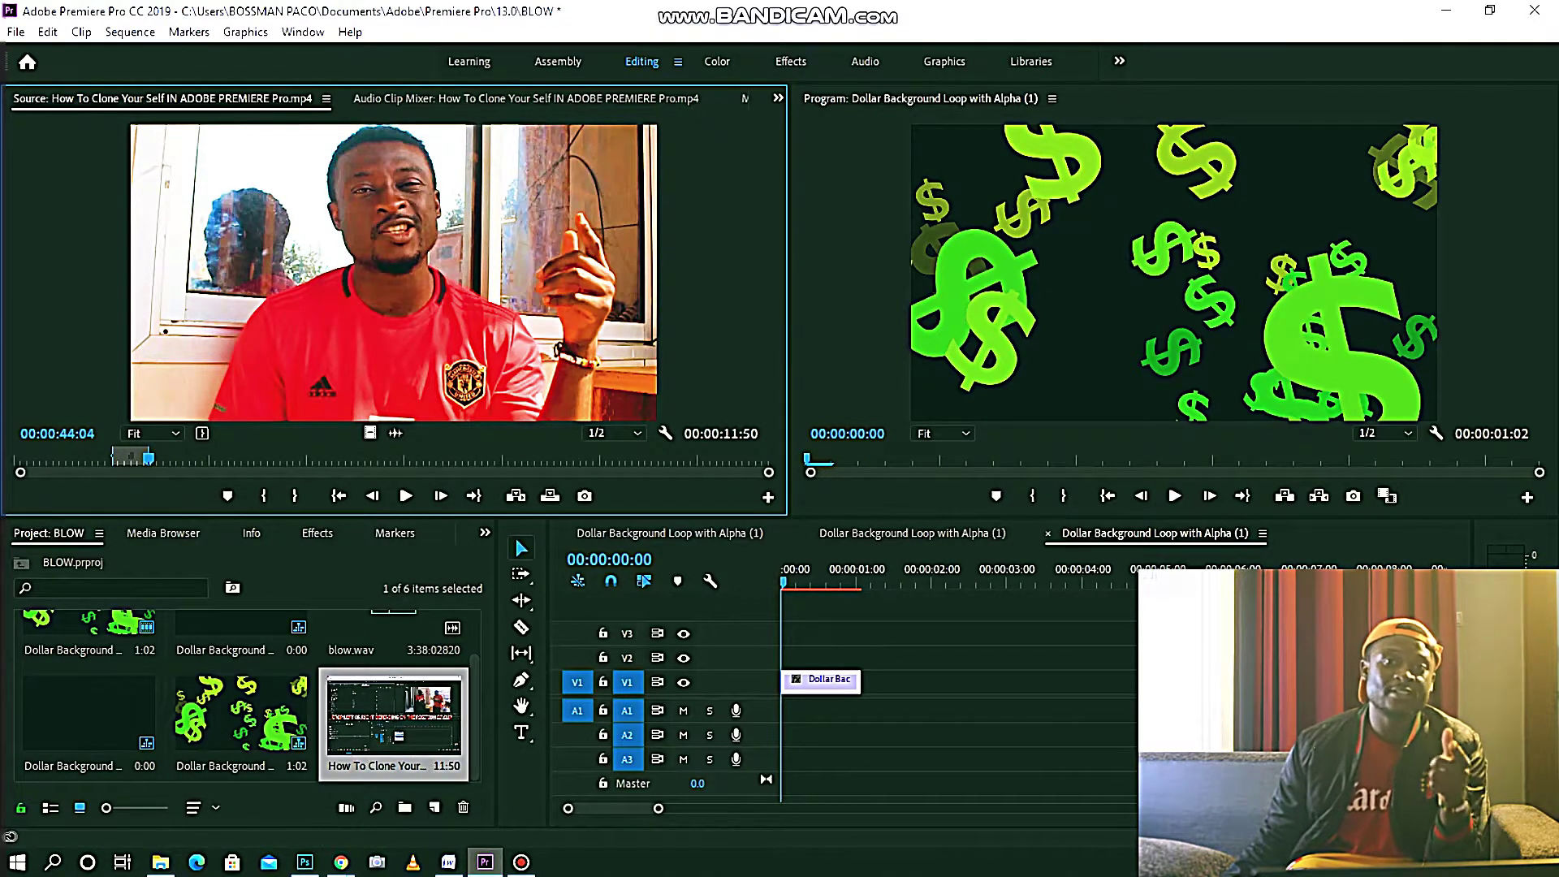
Place the marked How To Clone Your Self segment on track V2, starting where the dollar clip ends
{"action": "left_click_drag", "start_coordinate": [393, 272], "coordinate": [866, 656]}
{"action": "left_click_drag", "start_coordinate": [657, 808], "coordinate": [779, 808]}
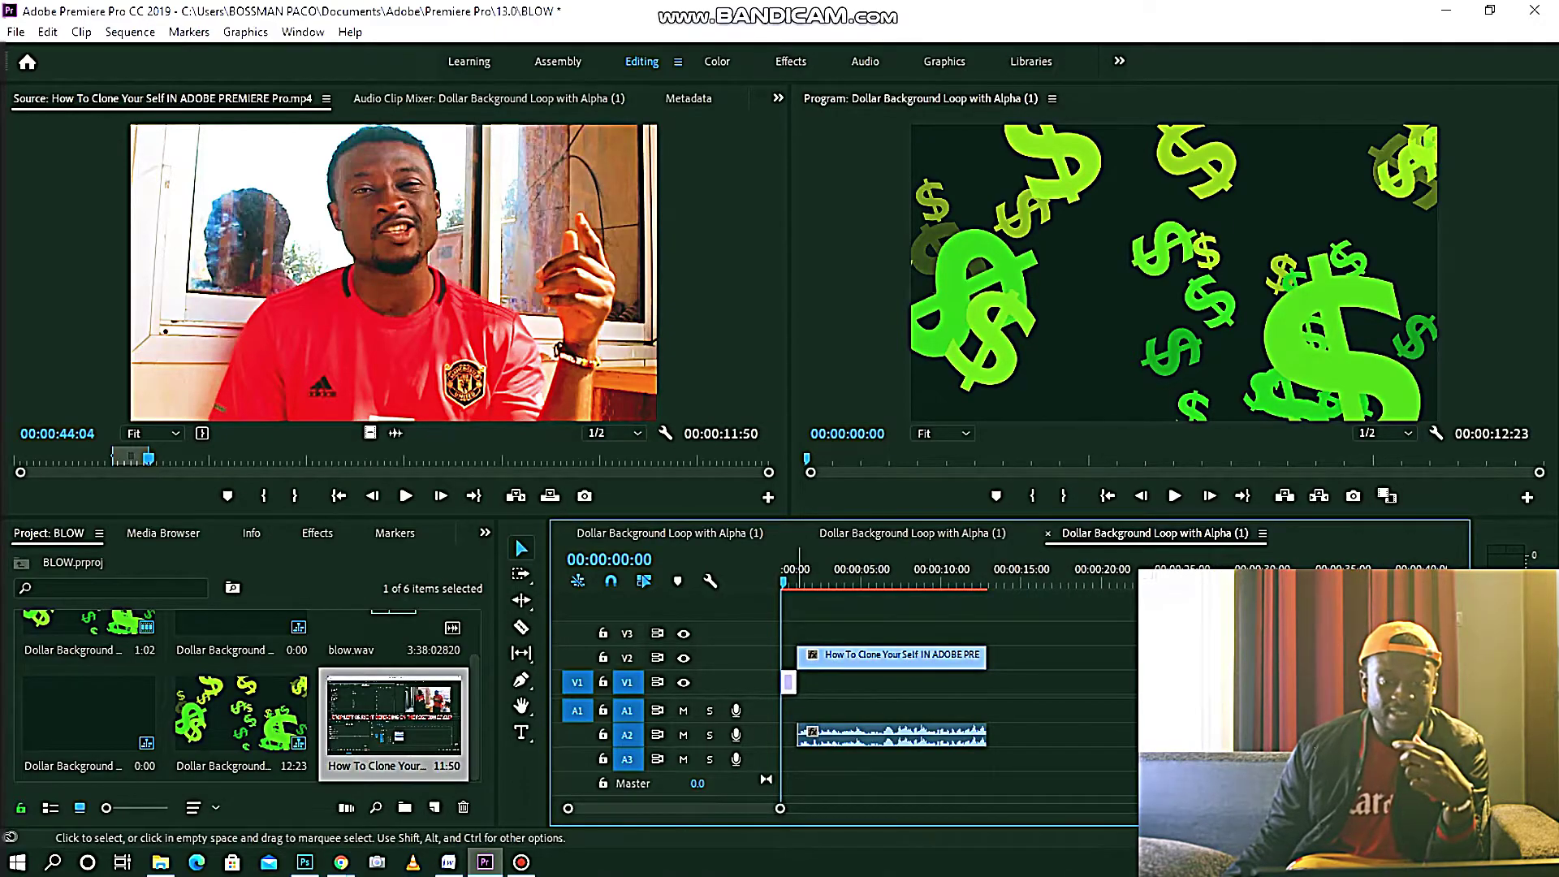